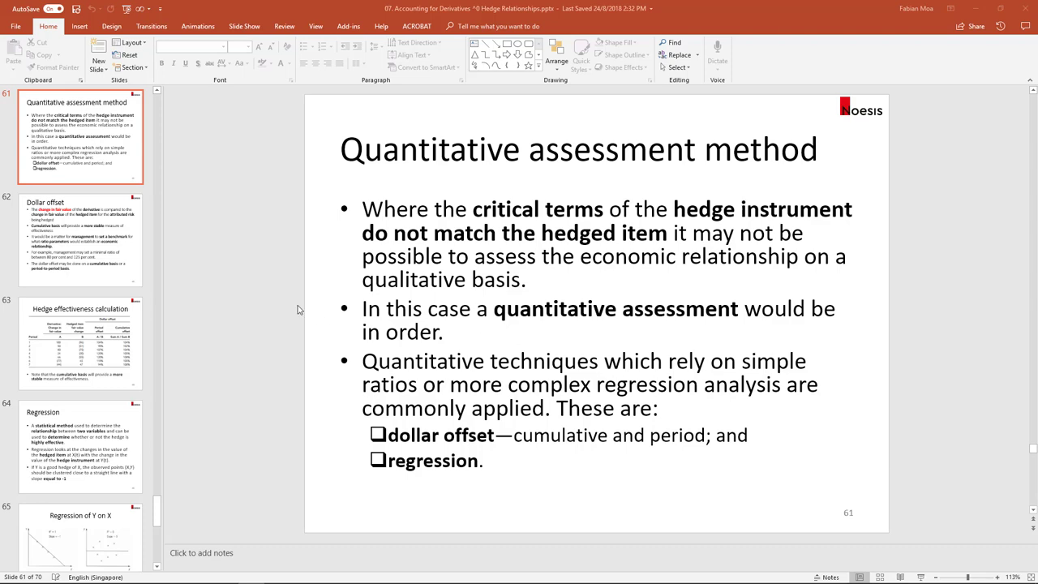
- Review the "Quantitative assessment method" slide, examining the dollar offset and regression techniques
{"action": "scroll", "coordinate": [296, 309], "scroll_direction": "up", "scroll_amount": 3}
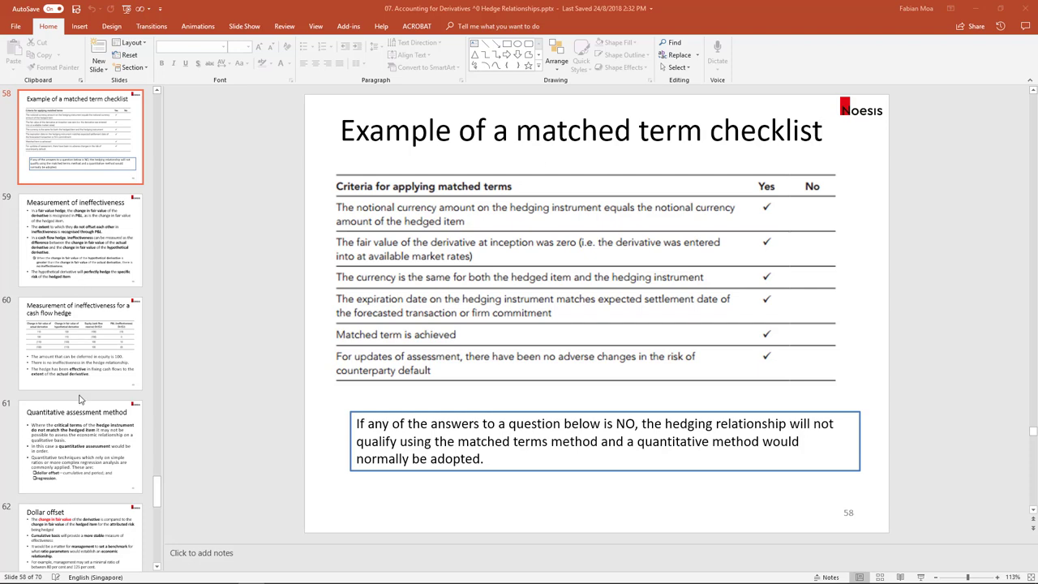
{"action": "left_click", "coordinate": [92, 427]}
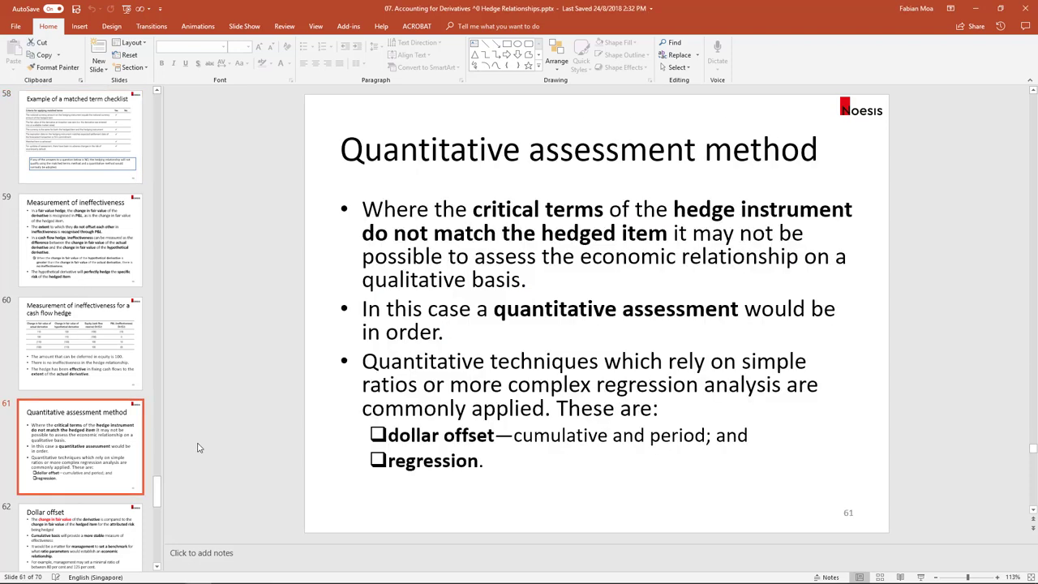
{"action": "left_click_drag", "start_coordinate": [485, 438], "coordinate": [389, 436]}
{"action": "left_click", "coordinate": [466, 441]}
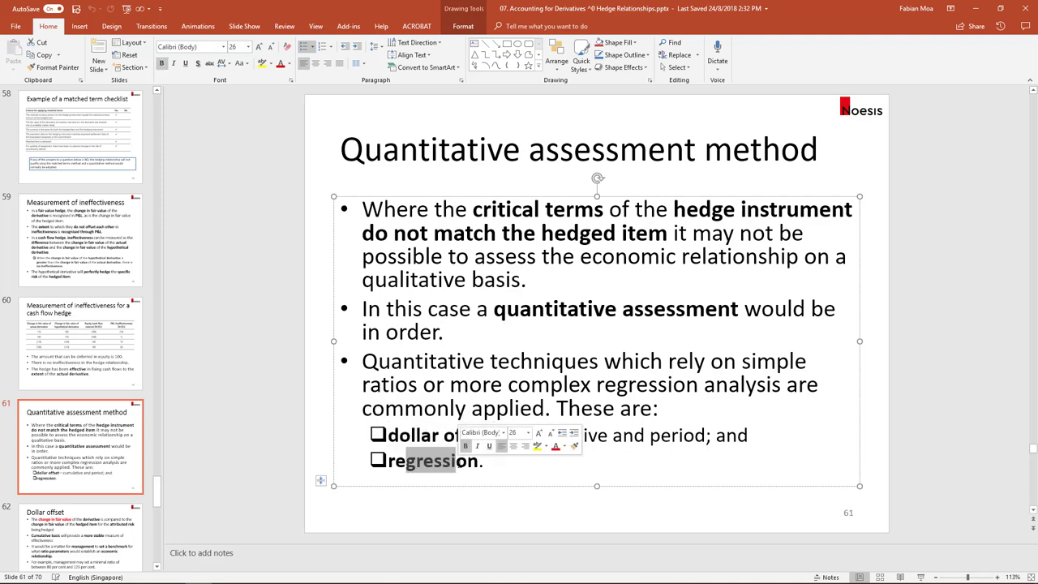
{"action": "left_click", "coordinate": [415, 460]}
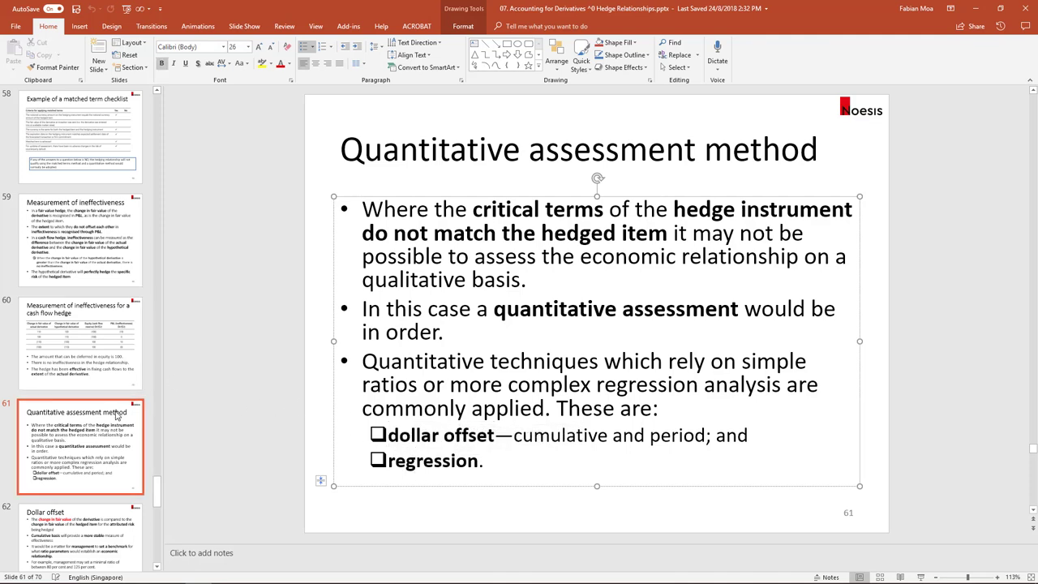
{"action": "left_click", "coordinate": [115, 416]}
{"action": "scroll", "coordinate": [111, 408], "scroll_direction": "down", "scroll_amount": 2}
{"action": "scroll", "coordinate": [111, 408], "scroll_direction": "down", "scroll_amount": 4}
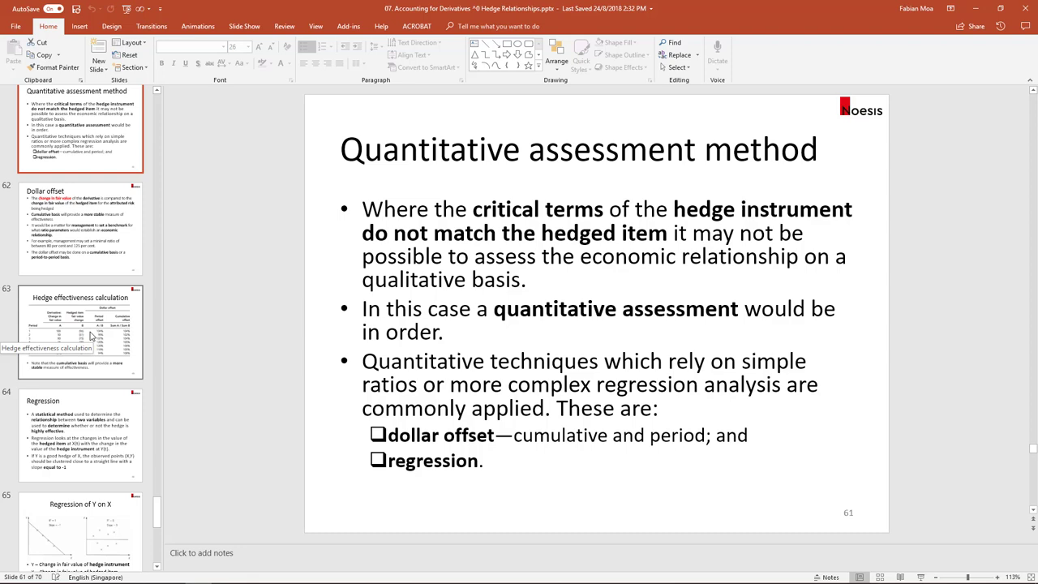
- View the hedge effectiveness calculation slide, the regression method chart slide and the Excel regression calculations slide
{"action": "left_click", "coordinate": [91, 336]}
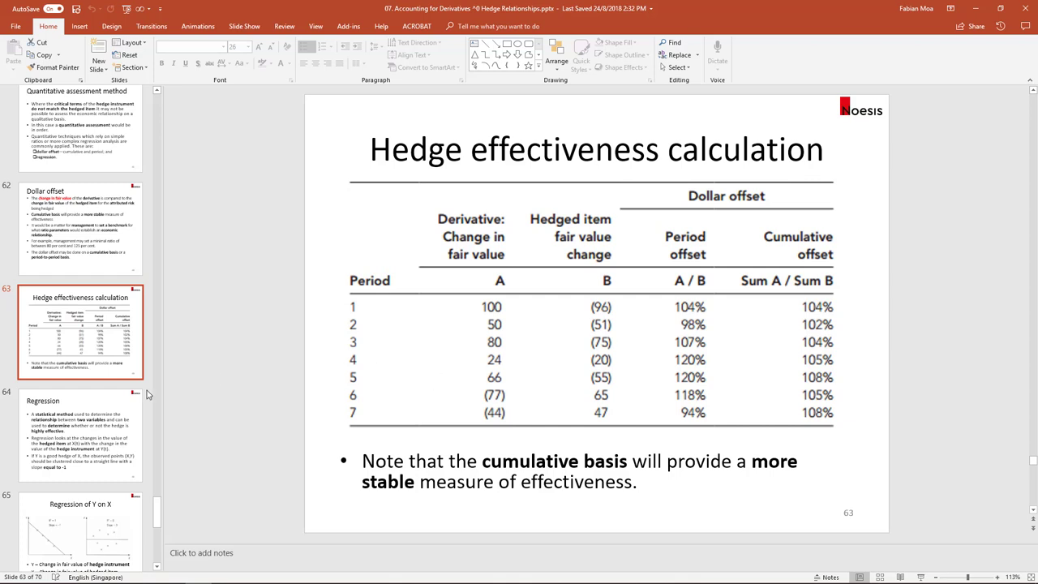
{"action": "scroll", "coordinate": [86, 388], "scroll_direction": "down", "scroll_amount": 2}
{"action": "left_click", "coordinate": [81, 478]}
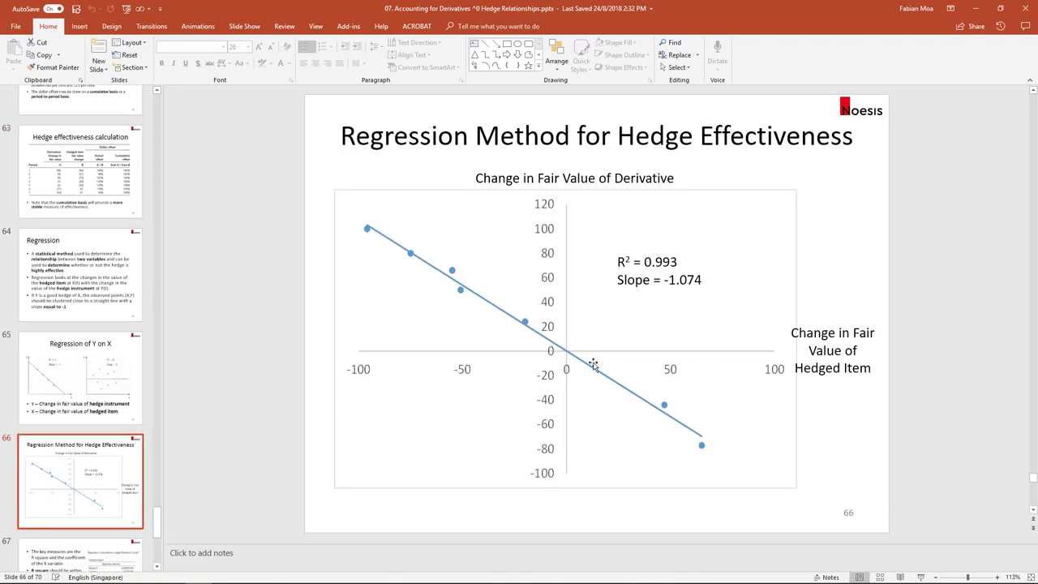
{"action": "scroll", "coordinate": [106, 347], "scroll_direction": "down", "scroll_amount": 1}
{"action": "scroll", "coordinate": [105, 347], "scroll_direction": "down", "scroll_amount": 1}
{"action": "left_click", "coordinate": [81, 422]}
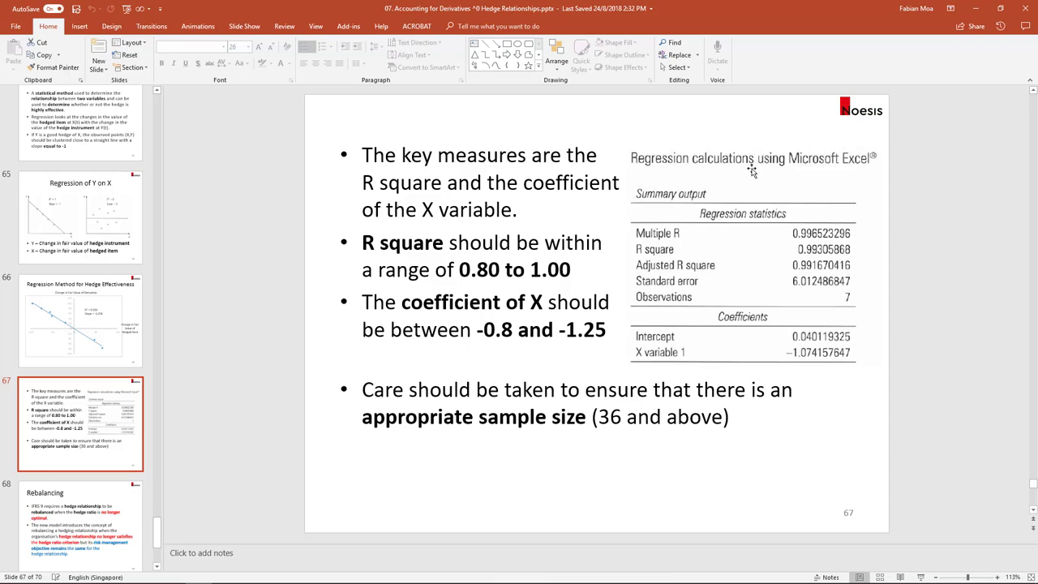
- Switch to the Regression.xlsx workbook in Excel and examine the period data, the regression summary output and the chart
{"action": "key", "text": "alt+Tab"}
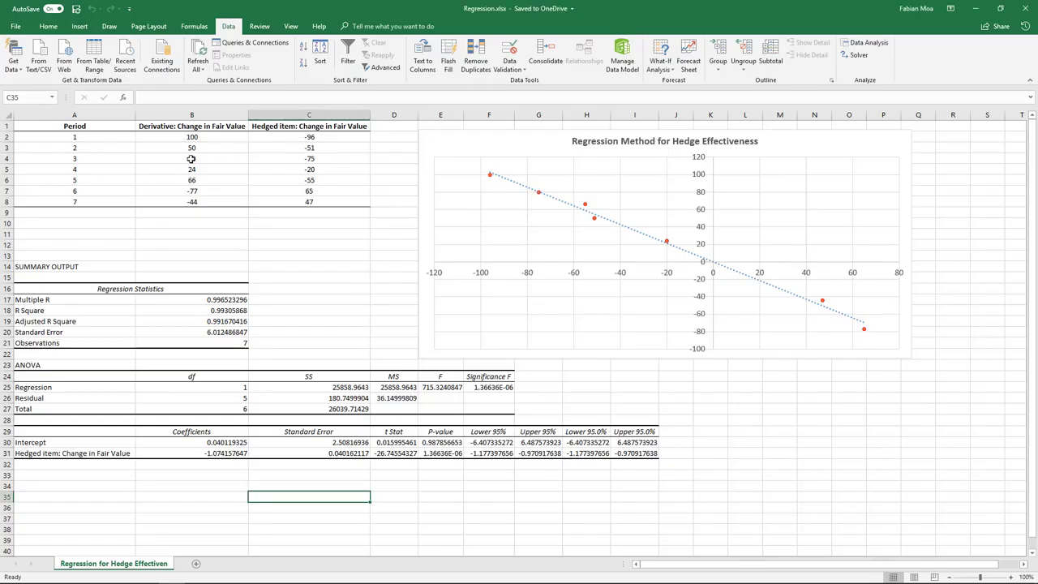
{"action": "left_click_drag", "start_coordinate": [85, 127], "coordinate": [318, 201]}
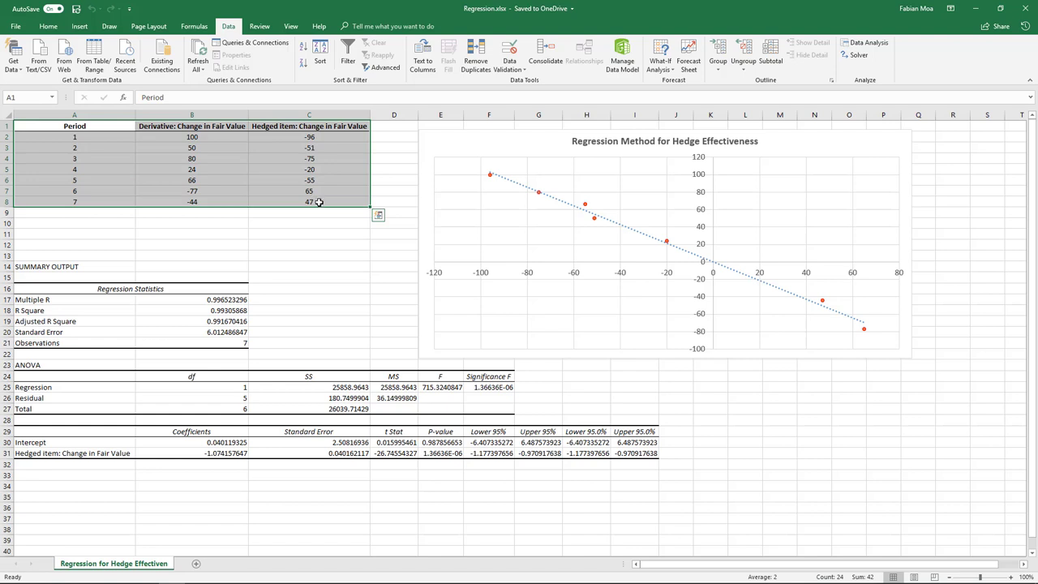
{"action": "left_click", "coordinate": [306, 212]}
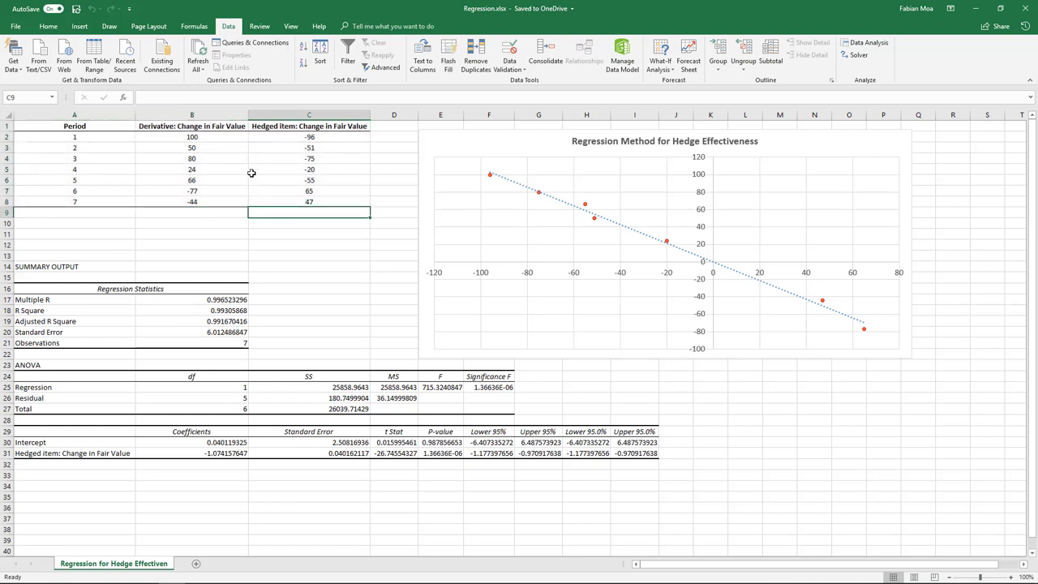
{"action": "left_click", "coordinate": [98, 137]}
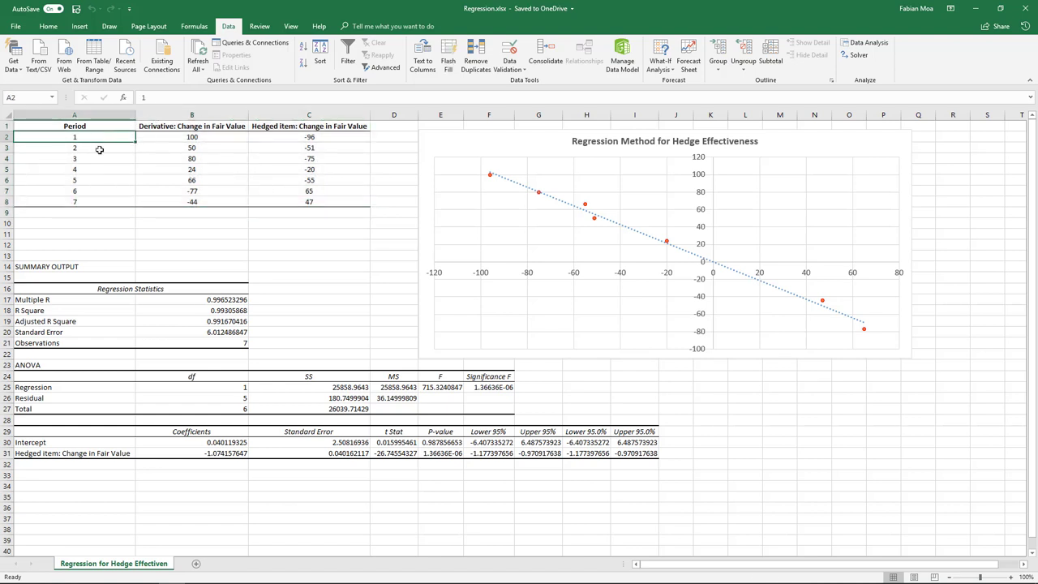
{"action": "left_click_drag", "start_coordinate": [99, 150], "coordinate": [93, 205]}
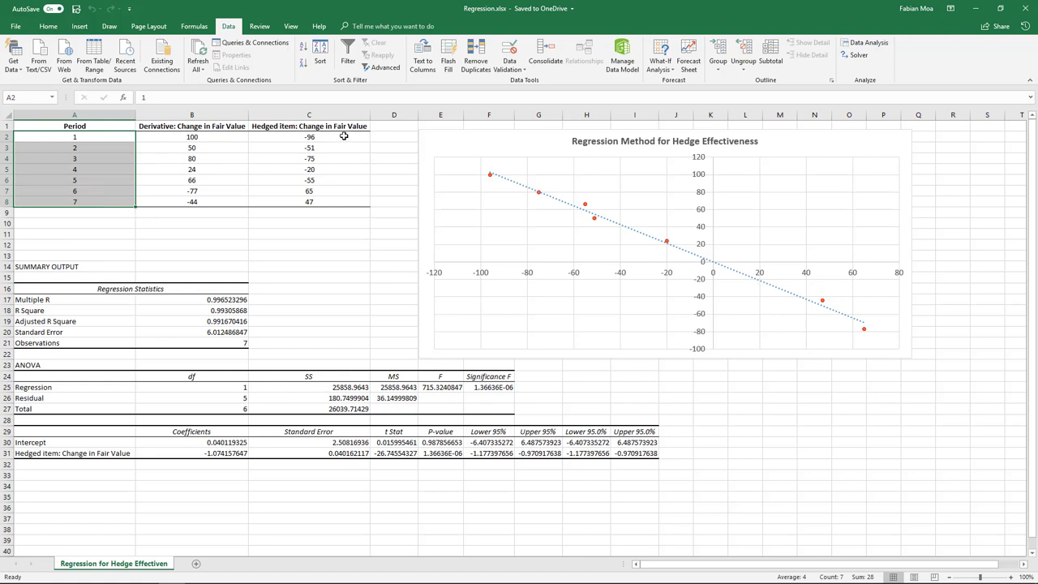
{"action": "left_click_drag", "start_coordinate": [343, 134], "coordinate": [346, 204]}
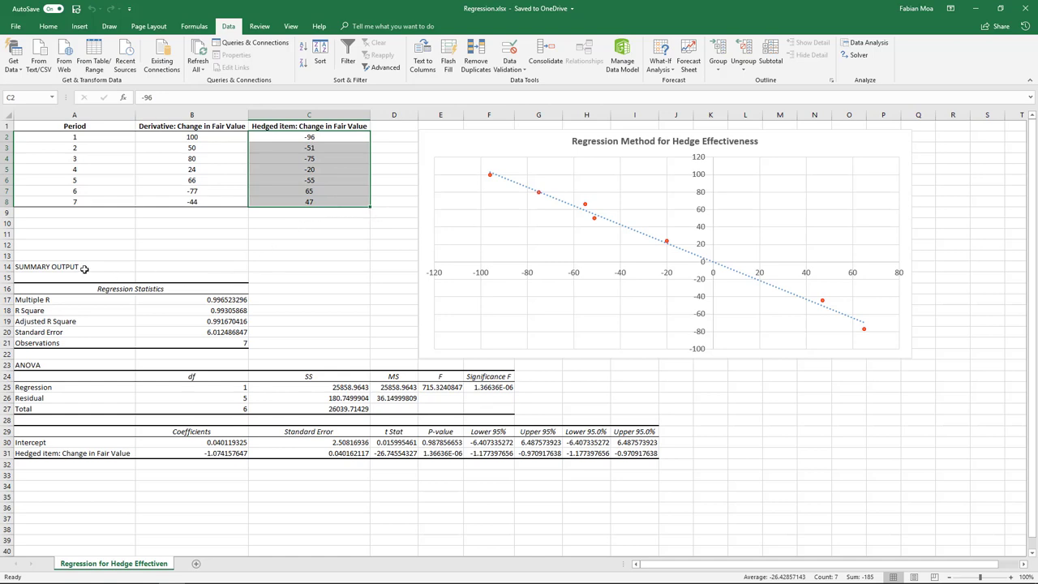
{"action": "left_click_drag", "start_coordinate": [81, 267], "coordinate": [641, 453]}
{"action": "left_click", "coordinate": [628, 326]}
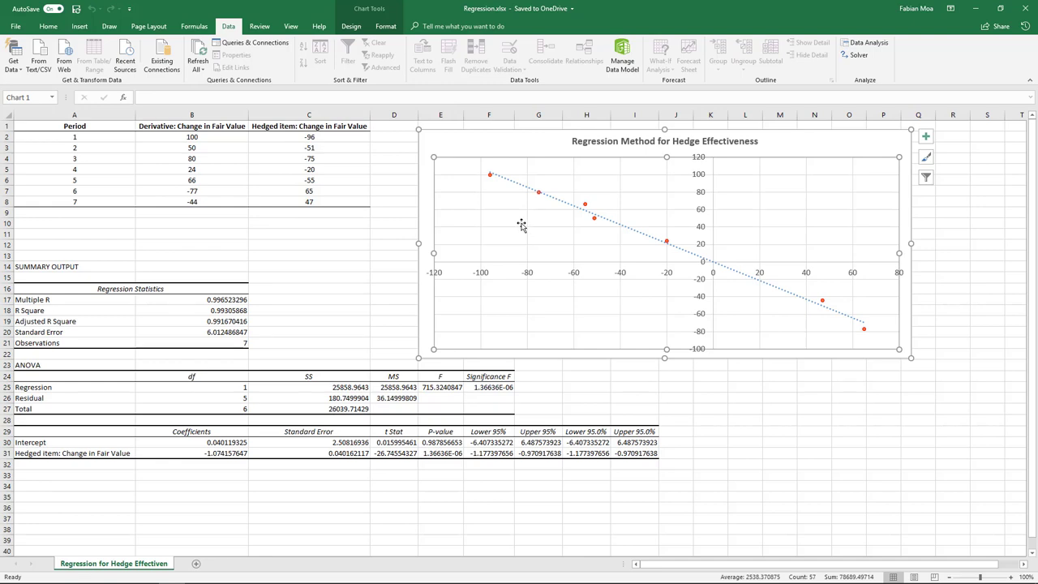
- Add a new worksheet and copy the fair value table A1:C8 from the regression sheet into it
{"action": "left_click", "coordinate": [198, 567]}
{"action": "left_click", "coordinate": [121, 562]}
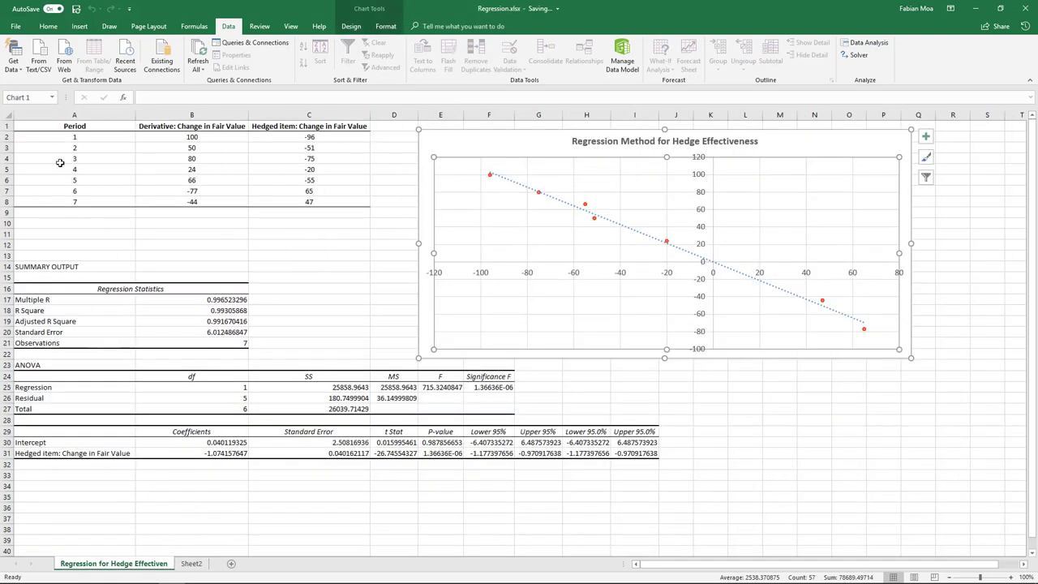
{"action": "left_click_drag", "start_coordinate": [74, 128], "coordinate": [308, 202]}
{"action": "key", "text": "ctrl+c"}
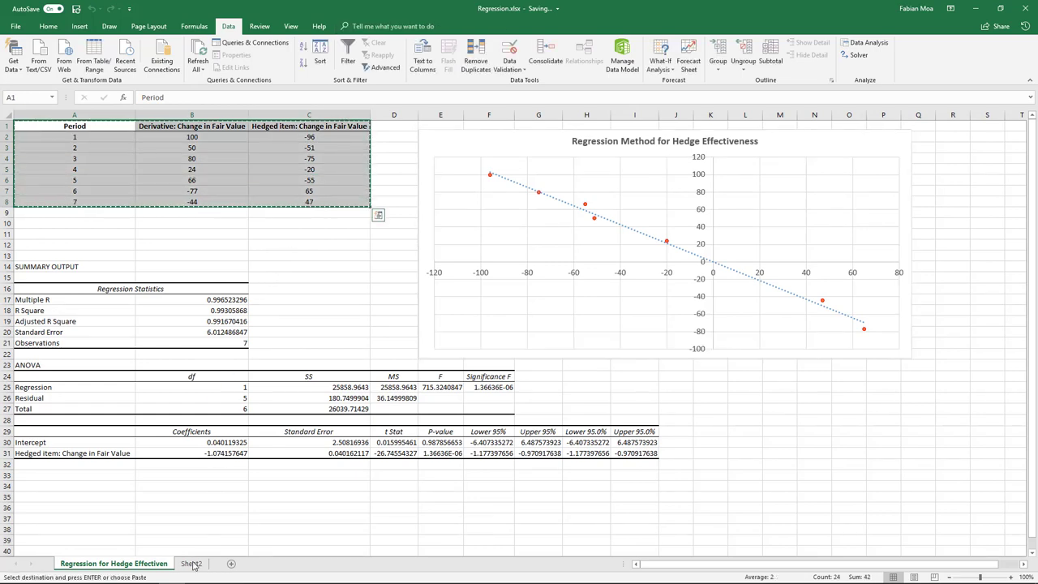
{"action": "left_click", "coordinate": [191, 562]}
{"action": "key", "text": "ctrl+v"}
- Fit the widths of columns A to C on Sheet2 to the pasted table's contents
{"action": "left_click", "coordinate": [204, 169]}
{"action": "left_click_drag", "start_coordinate": [30, 115], "coordinate": [114, 115]}
{"action": "double_click", "coordinate": [117, 115]}
{"action": "left_click", "coordinate": [229, 155]}
{"action": "left_click", "coordinate": [32, 233]}
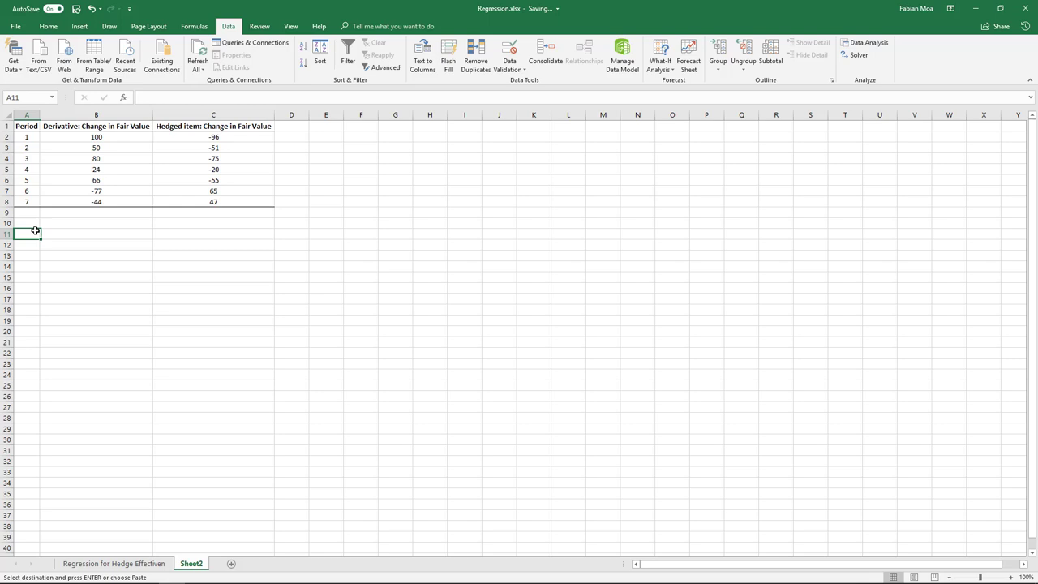
{"action": "left_click", "coordinate": [395, 190]}
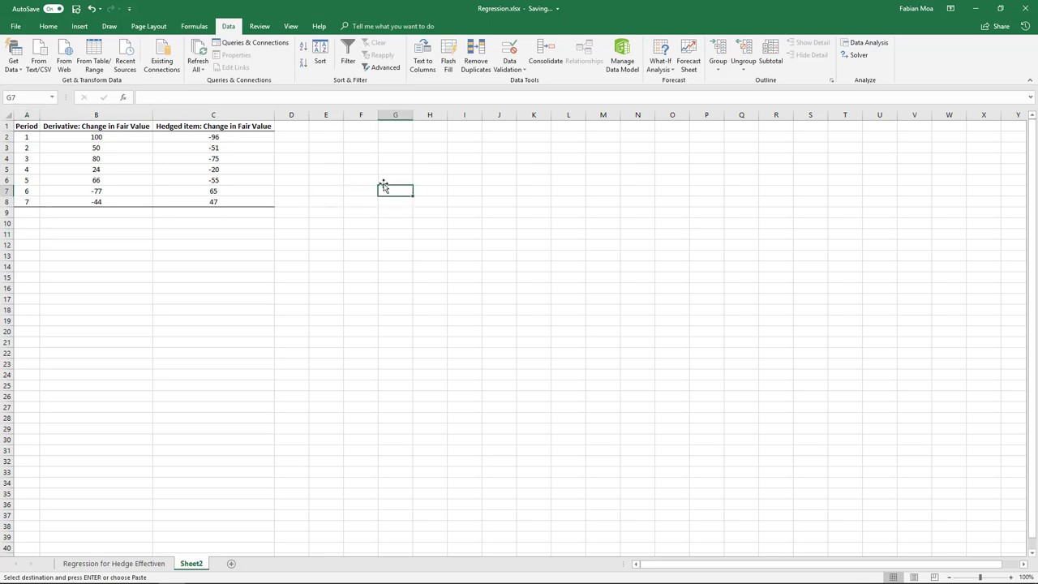
- Insert an empty scatter chart on Sheet2 and place it beside the data table
{"action": "left_click", "coordinate": [80, 27]}
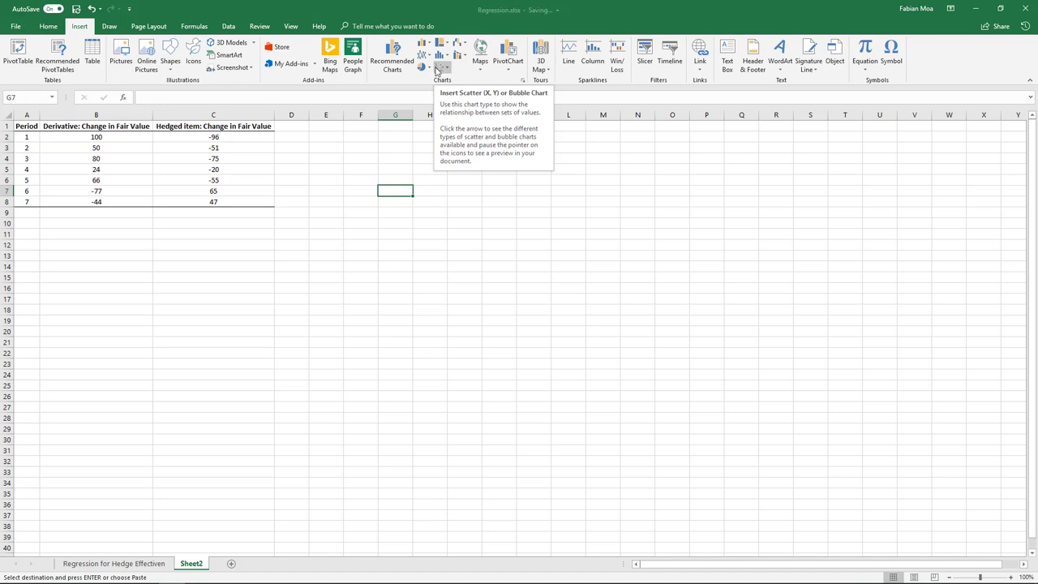
{"action": "left_click", "coordinate": [445, 70]}
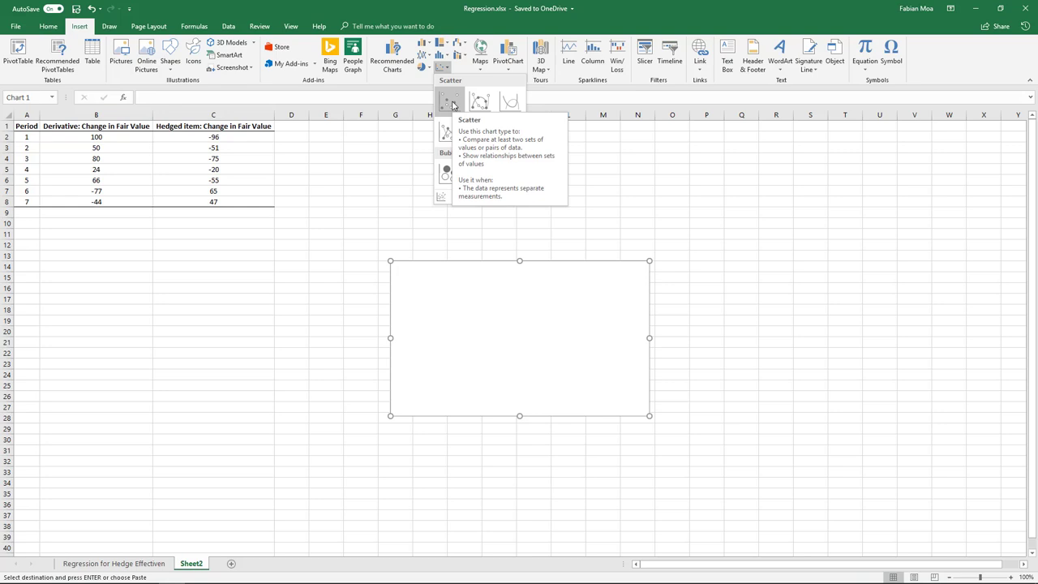
{"action": "left_click", "coordinate": [452, 104]}
{"action": "left_click_drag", "start_coordinate": [461, 287], "coordinate": [416, 206]}
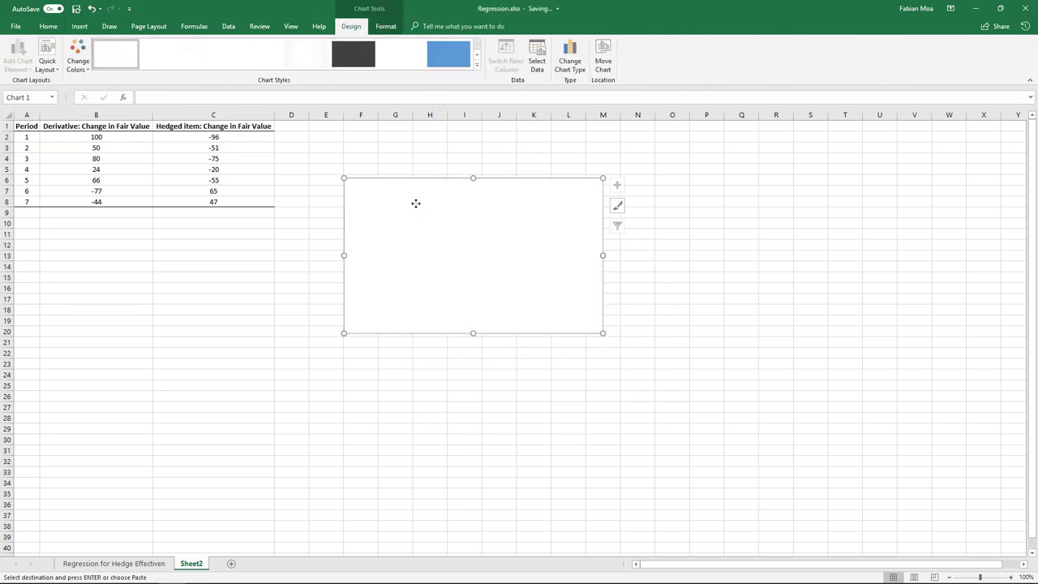
- Add a chart series named "Regression" with the hedged item changes in C2:C8 as X values
{"action": "right_click", "coordinate": [415, 202]}
{"action": "left_click", "coordinate": [464, 323]}
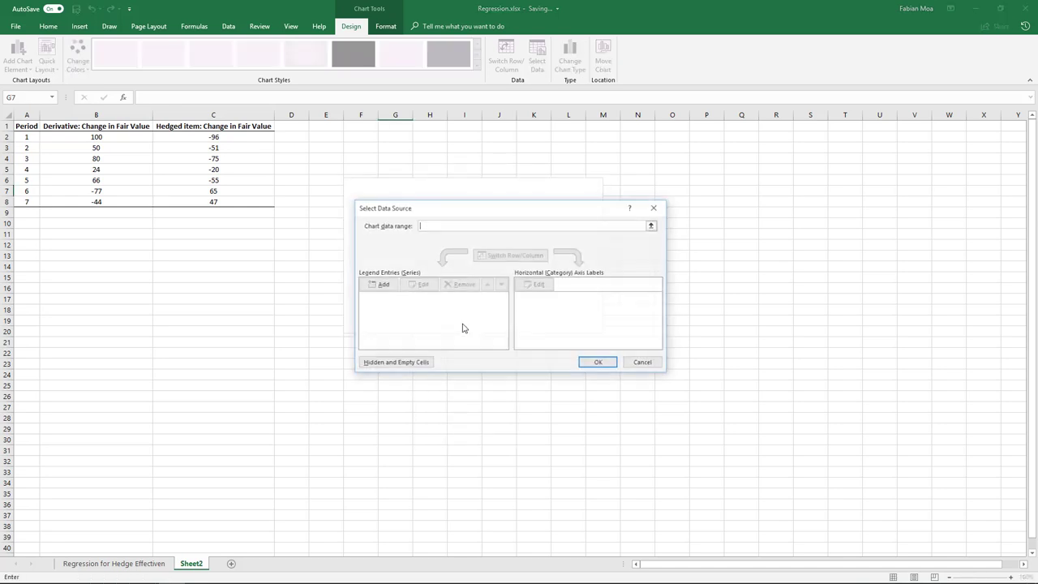
{"action": "left_click", "coordinate": [391, 284]}
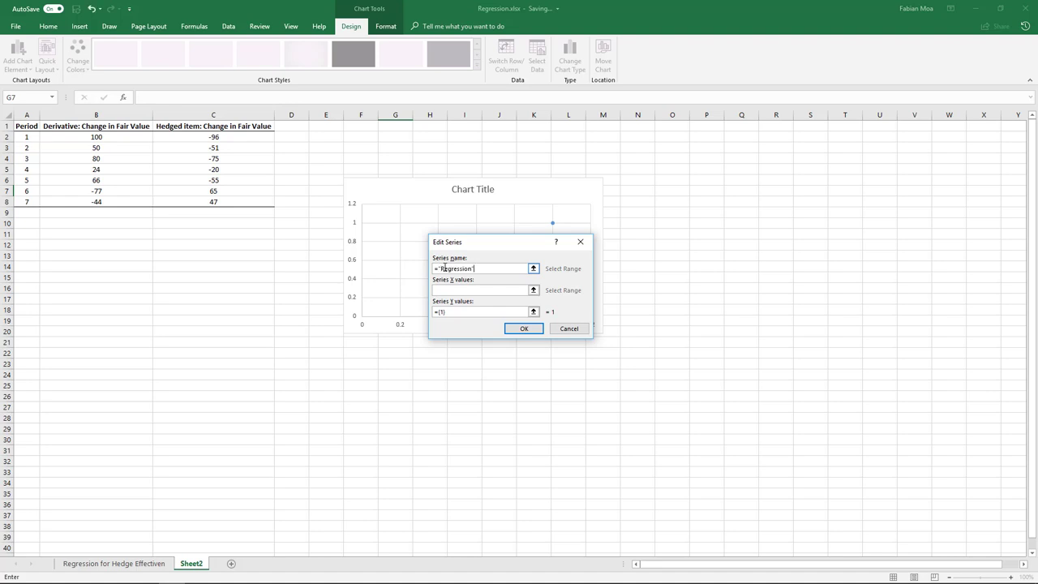
{"action": "left_click", "coordinate": [454, 291]}
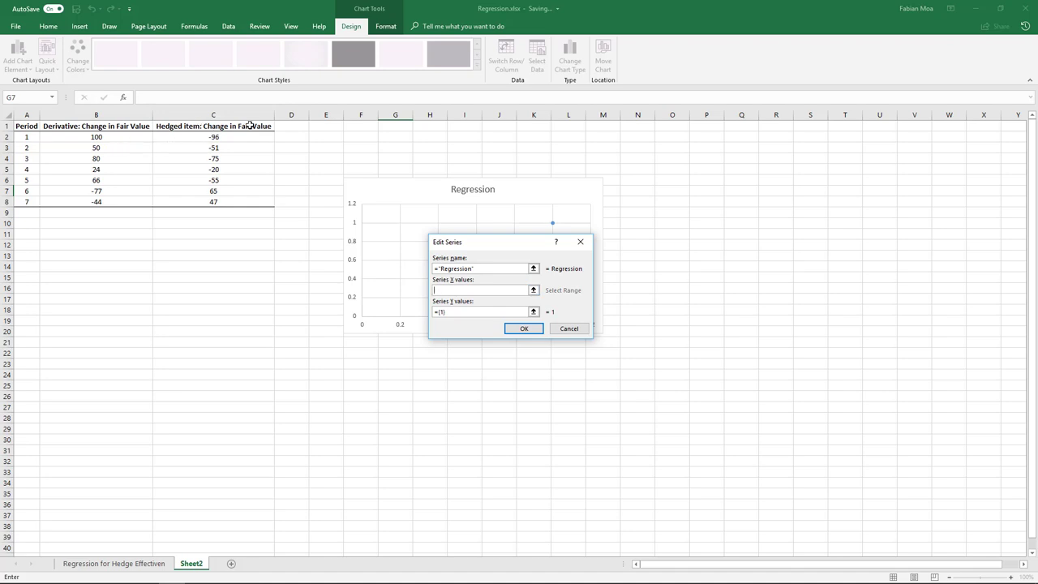
{"action": "left_click_drag", "start_coordinate": [251, 137], "coordinate": [248, 203]}
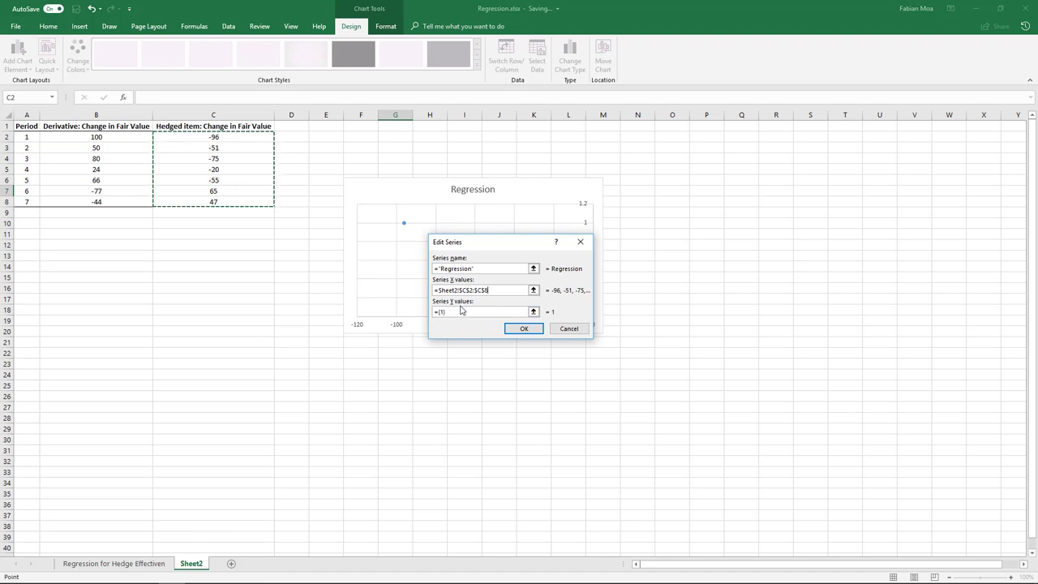
- Set the series Y values to the derivative changes in Sheet2!$B$2:$B$8 and apply the data source
{"action": "left_click_drag", "start_coordinate": [454, 312], "coordinate": [423, 314]}
{"action": "left_click_drag", "start_coordinate": [135, 138], "coordinate": [138, 201]}
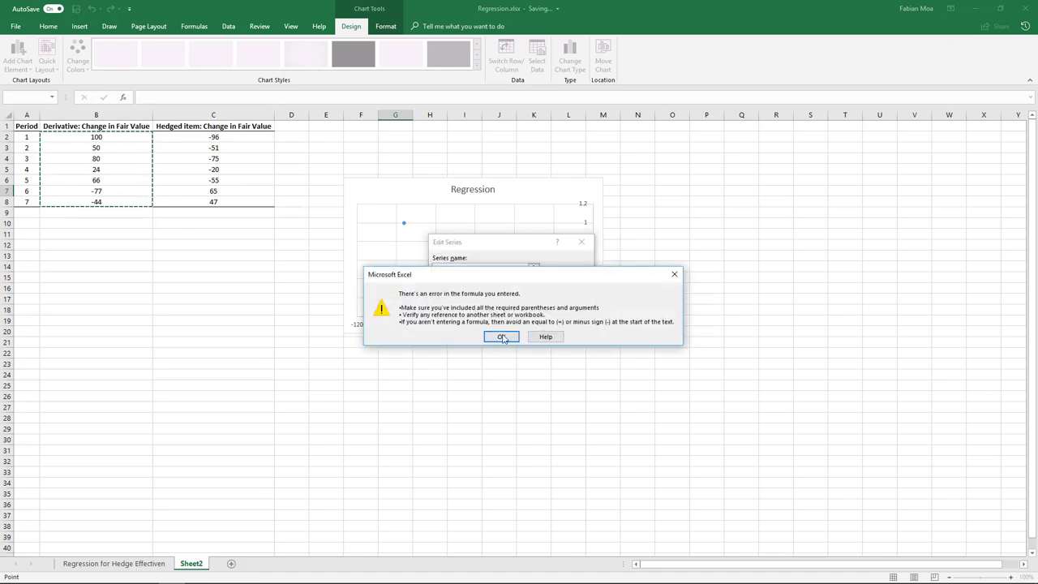
{"action": "left_click", "coordinate": [496, 336]}
{"action": "left_click", "coordinate": [448, 312]}
{"action": "left_click_drag", "start_coordinate": [448, 312], "coordinate": [439, 312]}
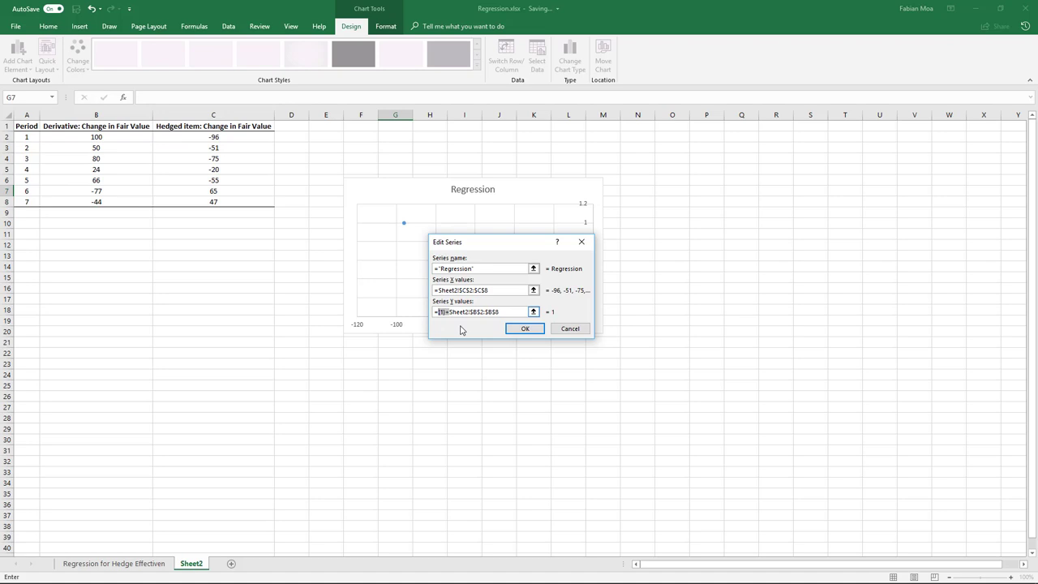
{"action": "key", "text": "Delete"}
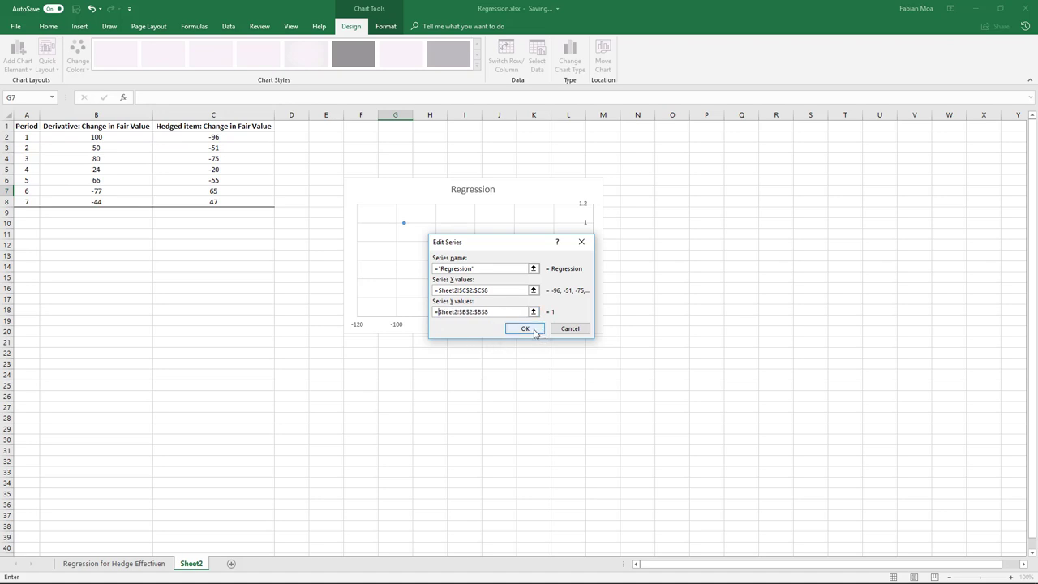
{"action": "left_click", "coordinate": [534, 333]}
{"action": "left_click", "coordinate": [600, 364]}
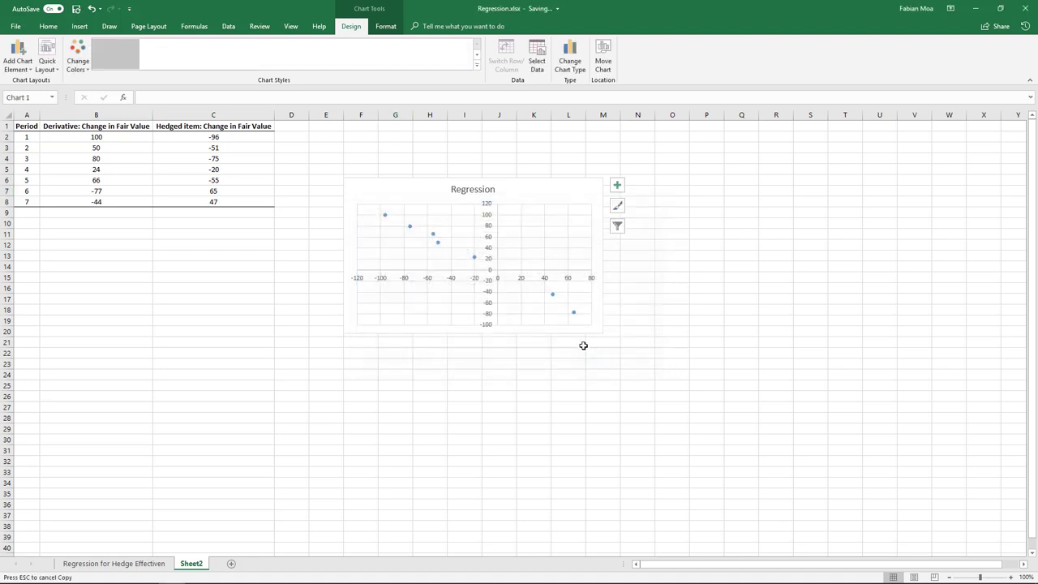
- Enlarge the scatter chart and reposition it closer to the table, adding a linear trendline to the data points
{"action": "left_click_drag", "start_coordinate": [602, 332], "coordinate": [803, 412]}
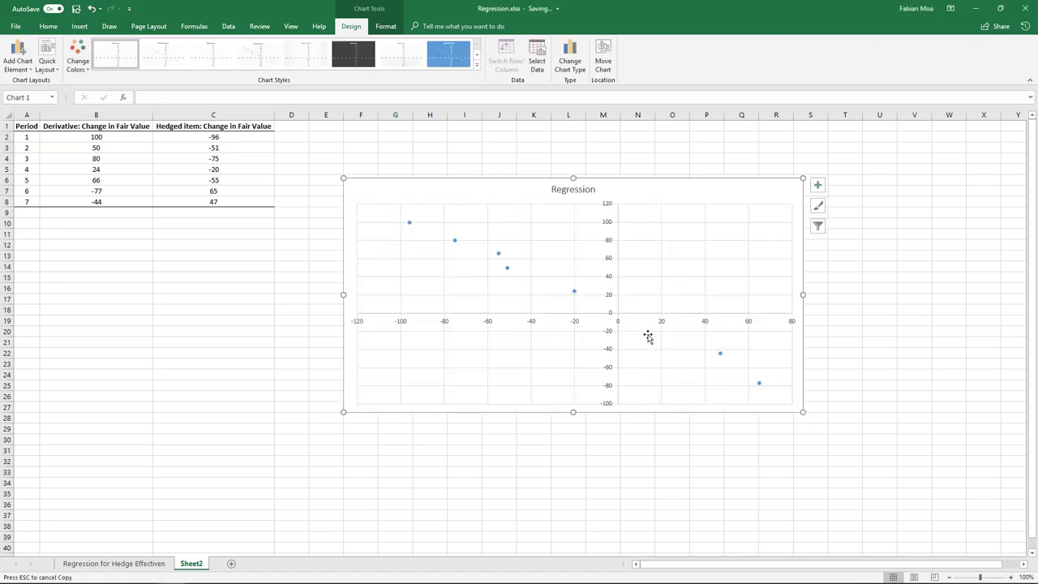
{"action": "right_click", "coordinate": [499, 256]}
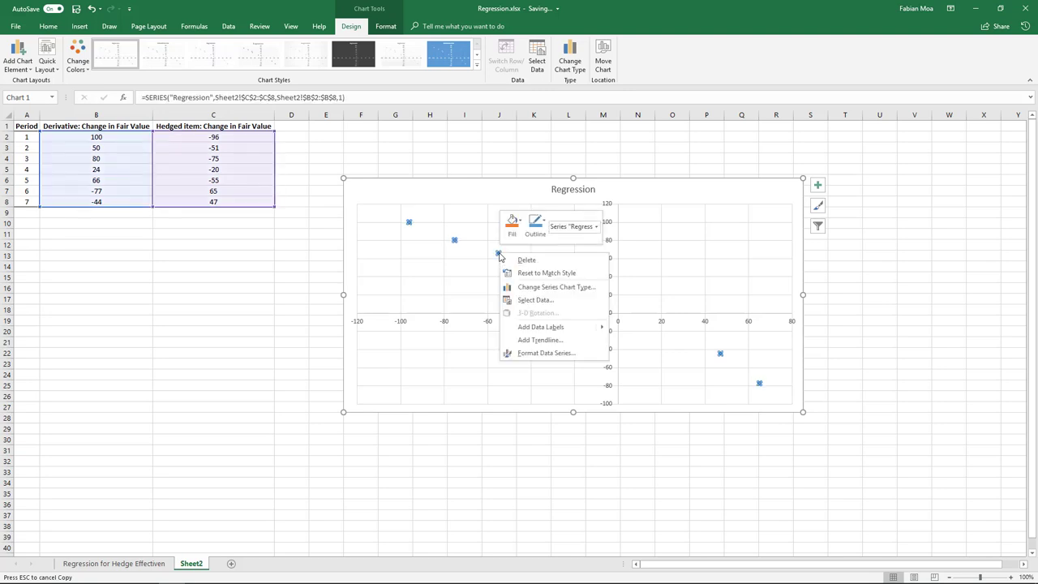
{"action": "left_click", "coordinate": [557, 342]}
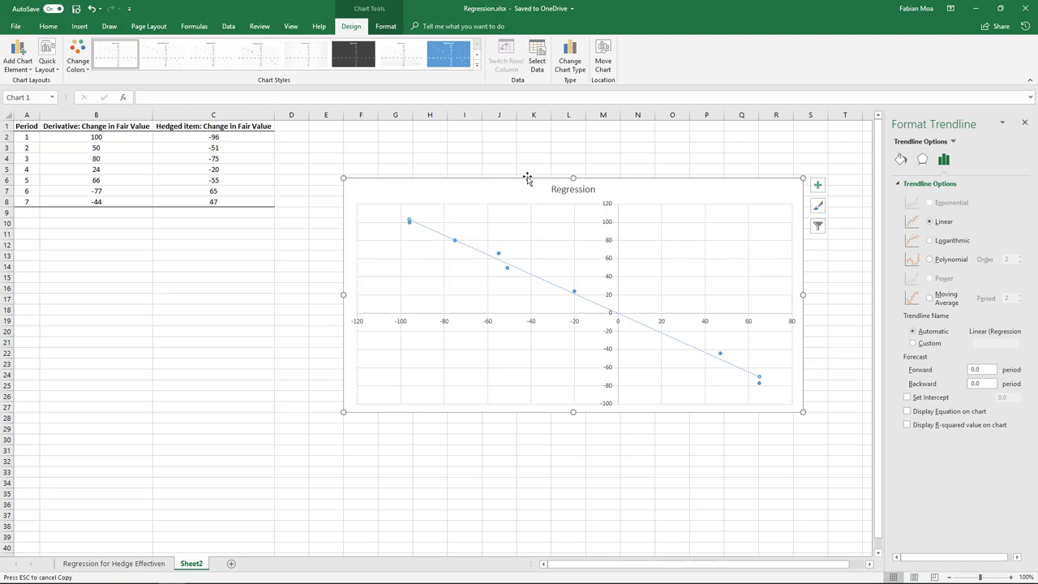
{"action": "left_click_drag", "start_coordinate": [528, 175], "coordinate": [487, 141]}
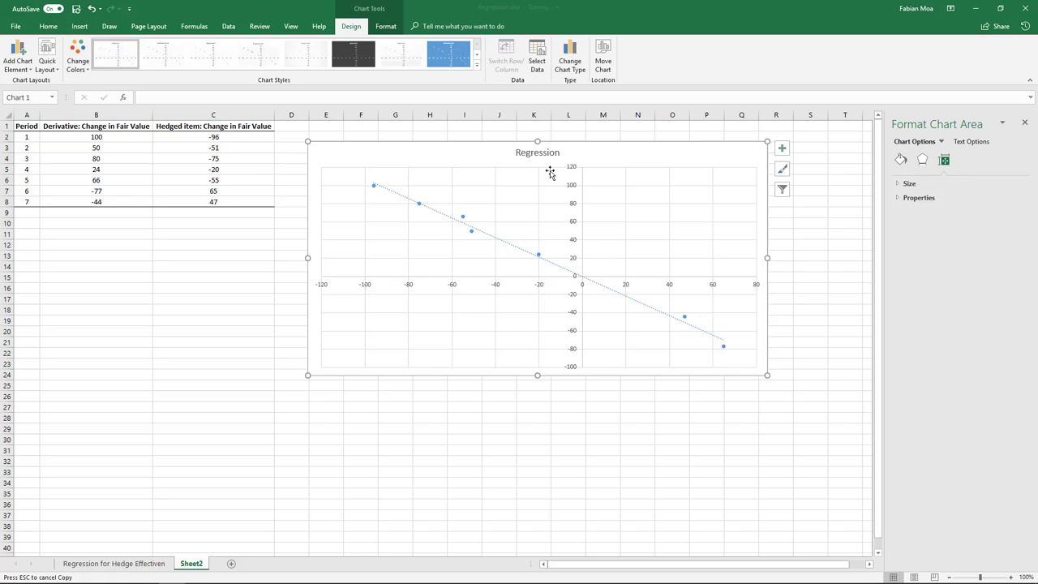
{"action": "left_click", "coordinate": [683, 169]}
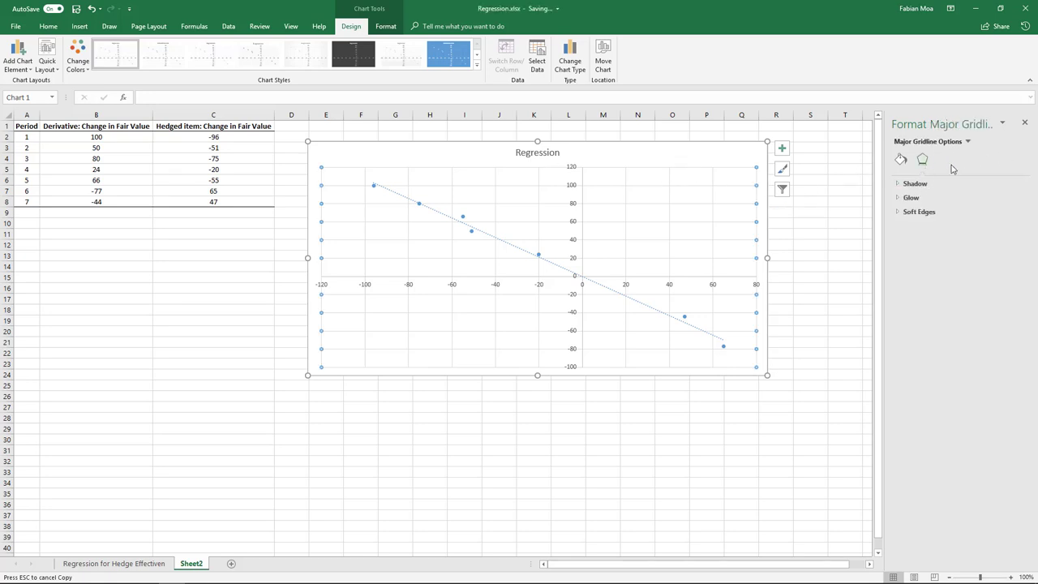
- Display the R-squared value of the linear trendline on the chart and move its label just below the line's lower end
{"action": "left_click", "coordinate": [540, 259]}
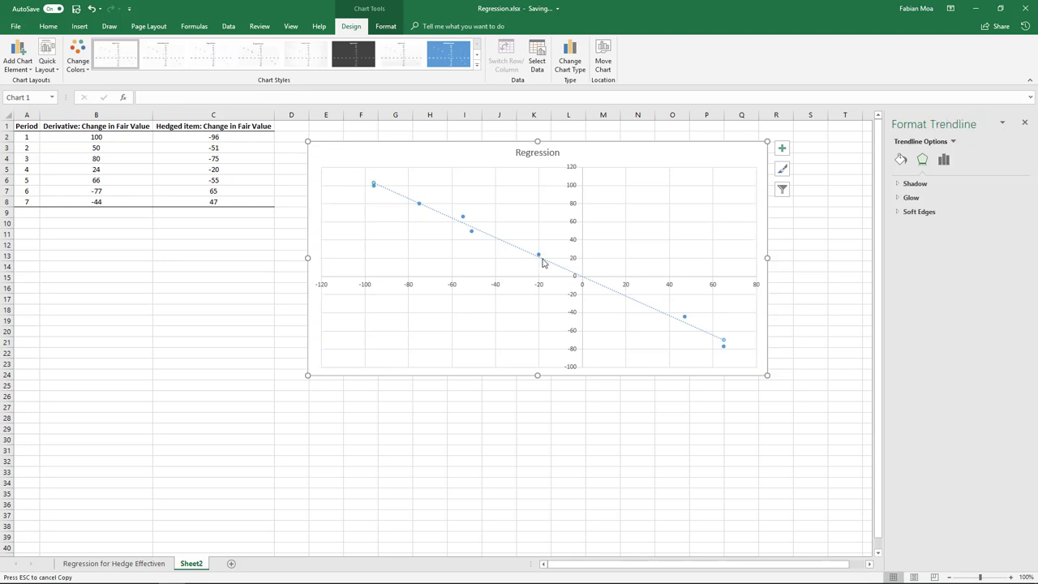
{"action": "left_click", "coordinate": [952, 142]}
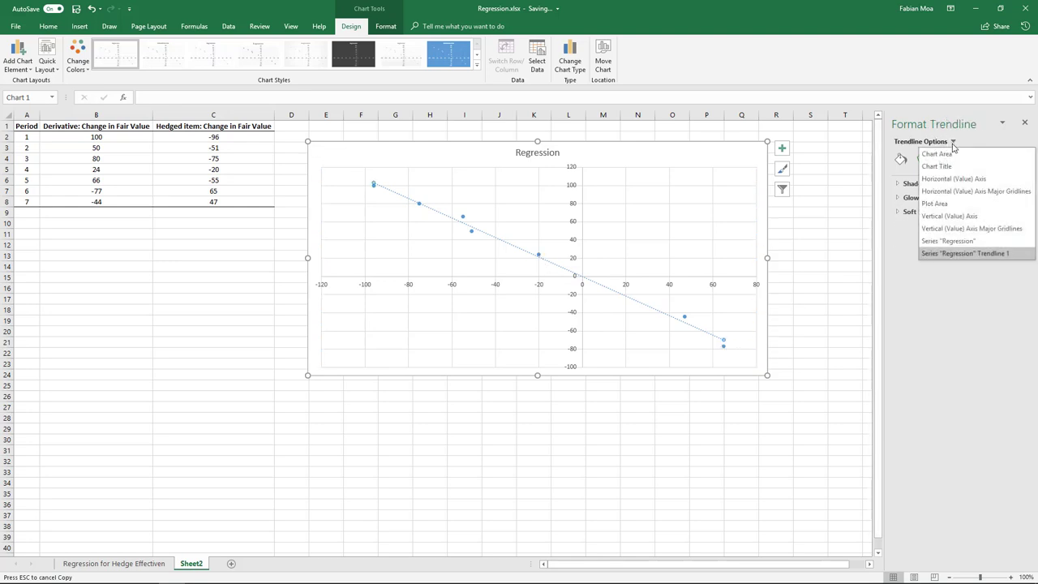
{"action": "left_click", "coordinate": [952, 142]}
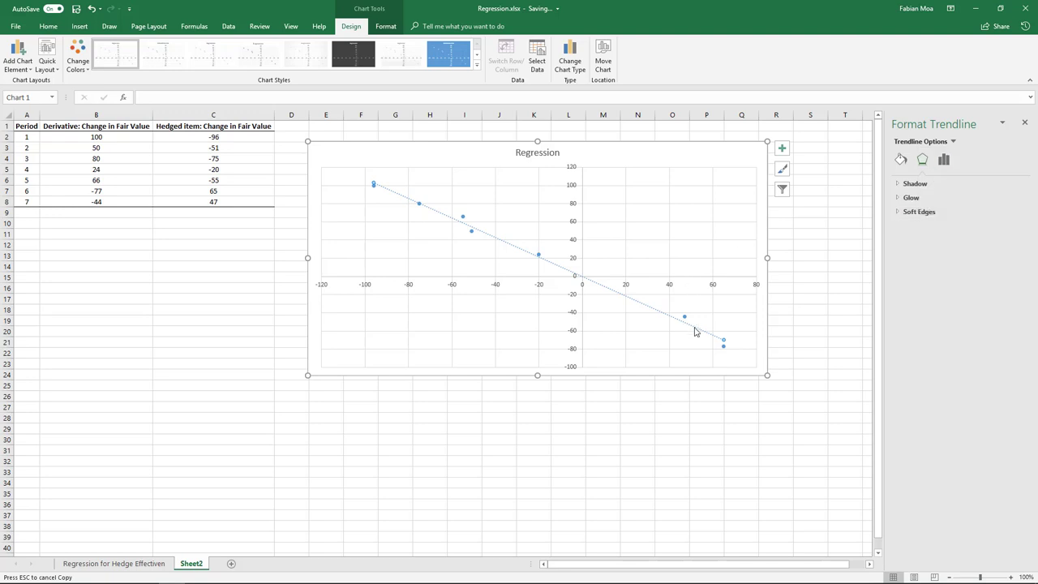
{"action": "right_click", "coordinate": [722, 342]}
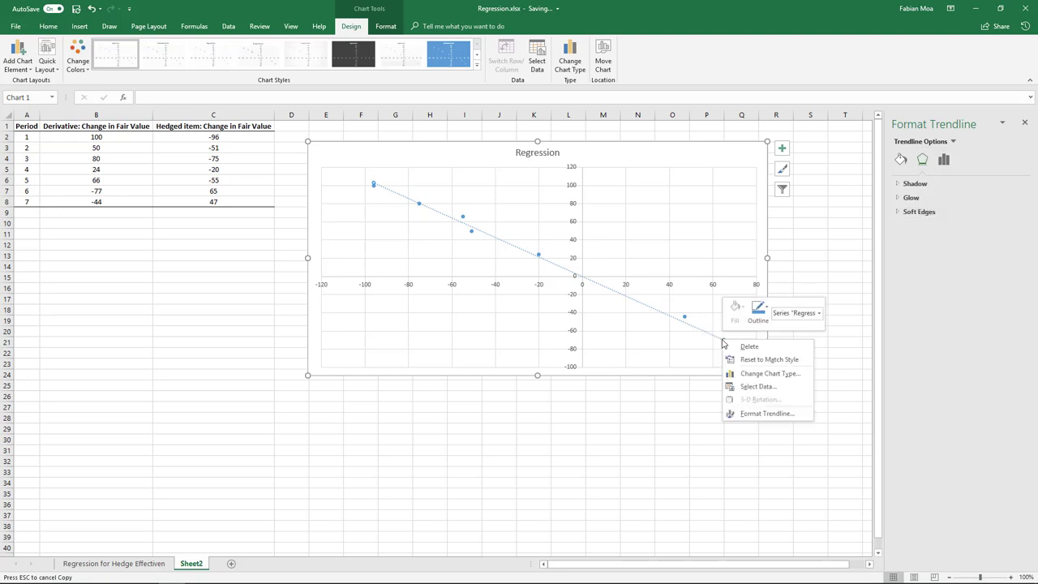
{"action": "left_click", "coordinate": [766, 412]}
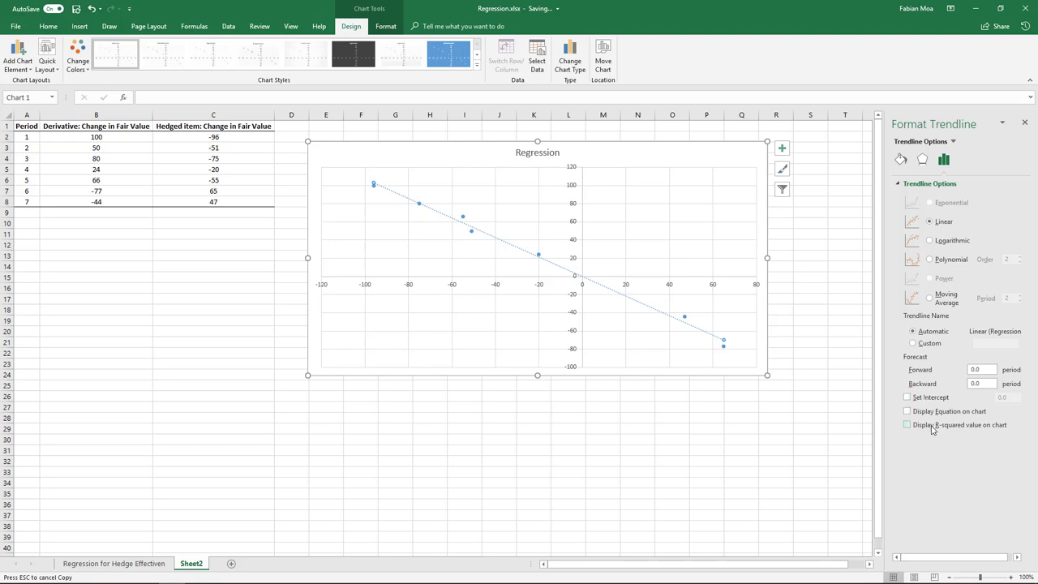
{"action": "left_click", "coordinate": [933, 430]}
{"action": "left_click", "coordinate": [702, 340]}
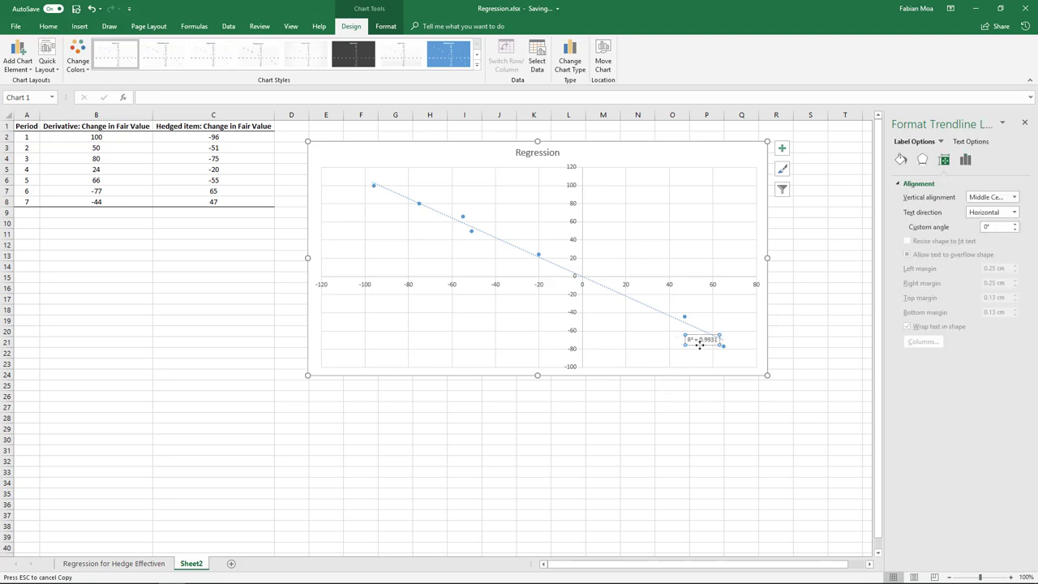
{"action": "left_click_drag", "start_coordinate": [699, 345], "coordinate": [682, 356]}
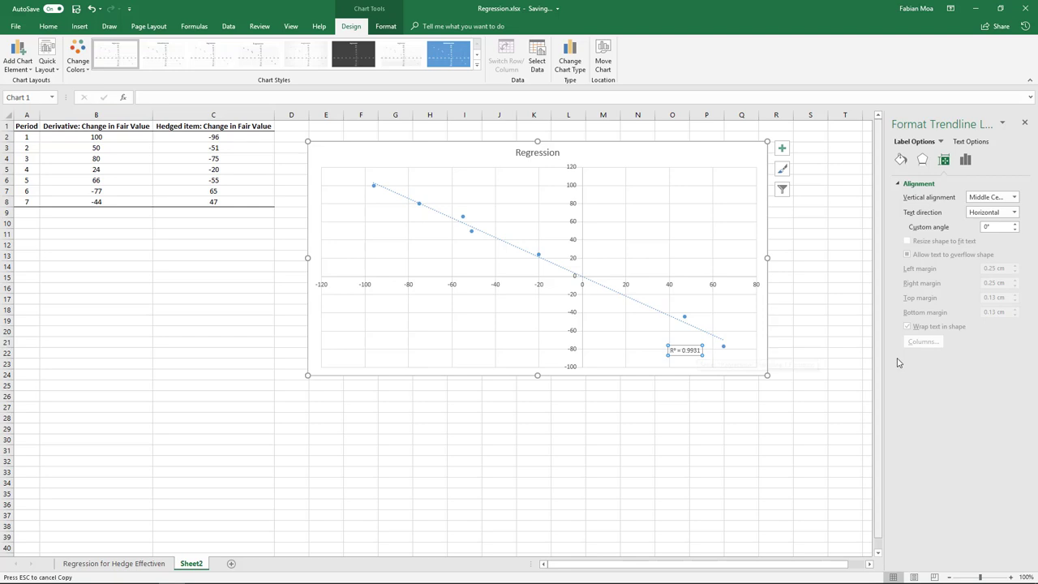
- Display the trendline equation on the chart and shift the whole chart slightly upward on the sheet
{"action": "left_click", "coordinate": [720, 342]}
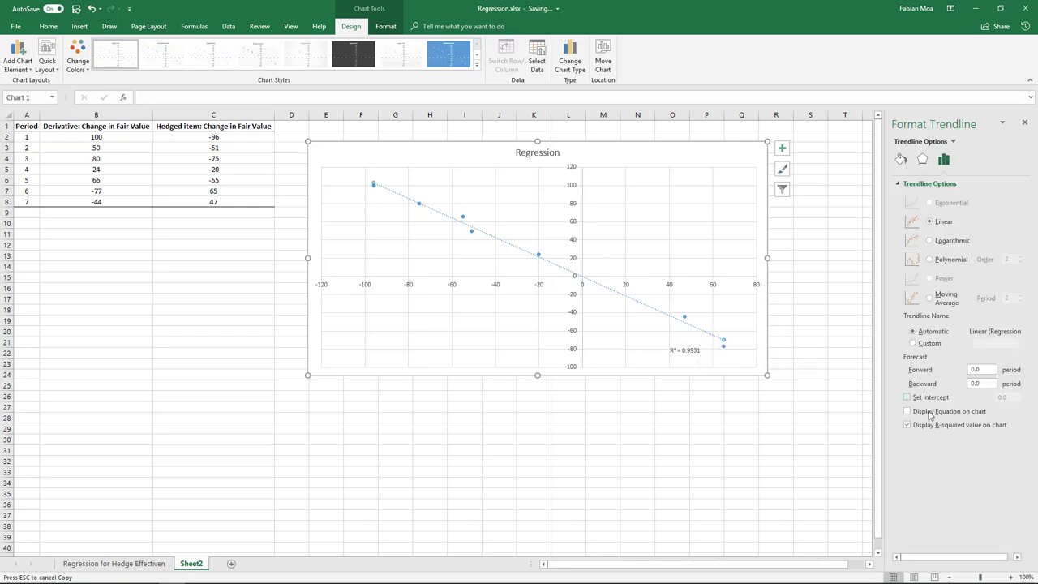
{"action": "left_click", "coordinate": [929, 413]}
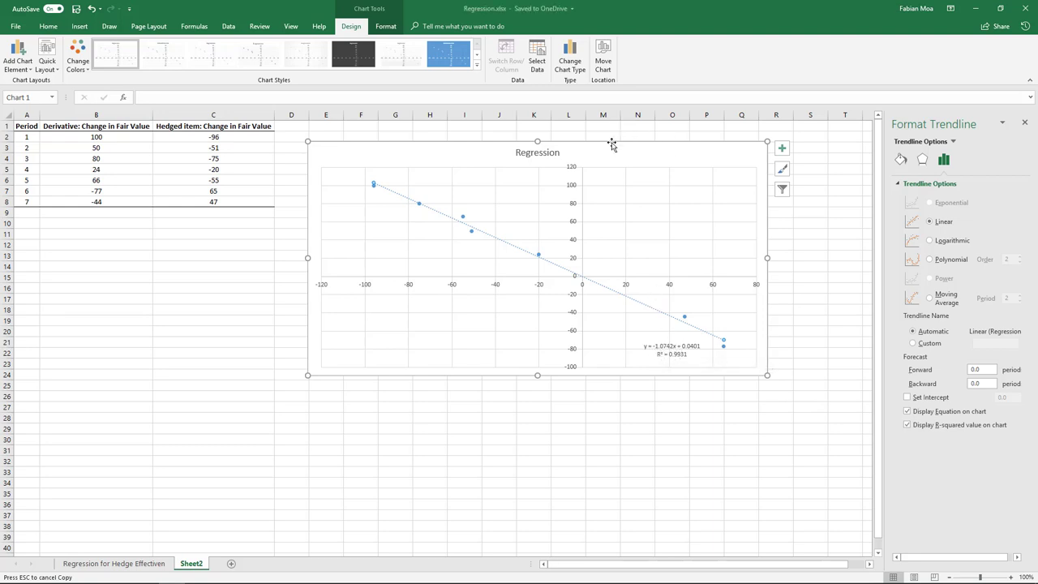
{"action": "left_click_drag", "start_coordinate": [611, 141], "coordinate": [614, 130]}
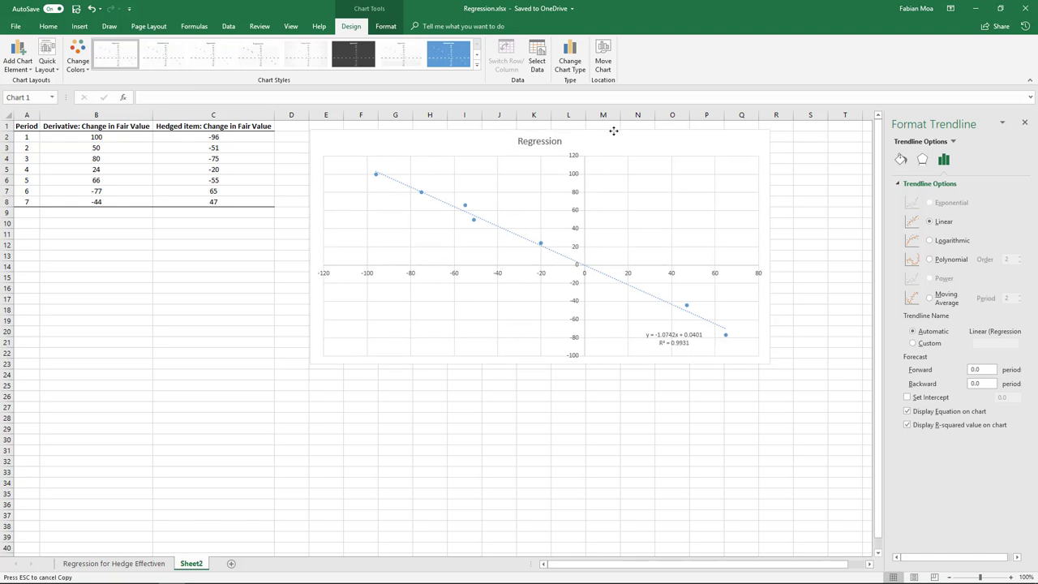
{"action": "left_click", "coordinate": [805, 321]}
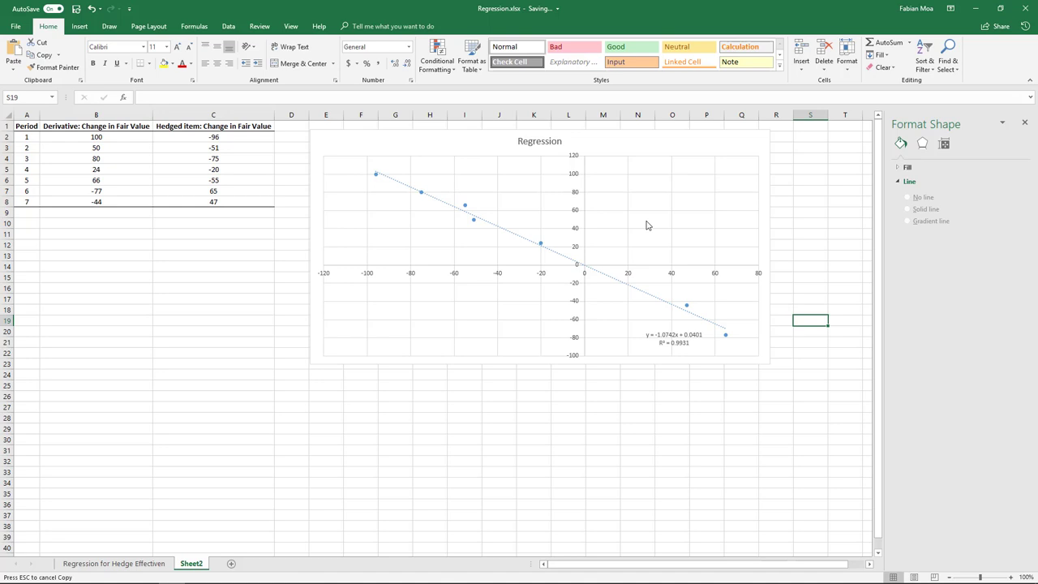
- Switch to the PowerPoint deck, review slides 66 and 67 on the regression method and key measures, and return to Excel
{"action": "key", "text": "alt+Tab"}
{"action": "left_click", "coordinate": [111, 320]}
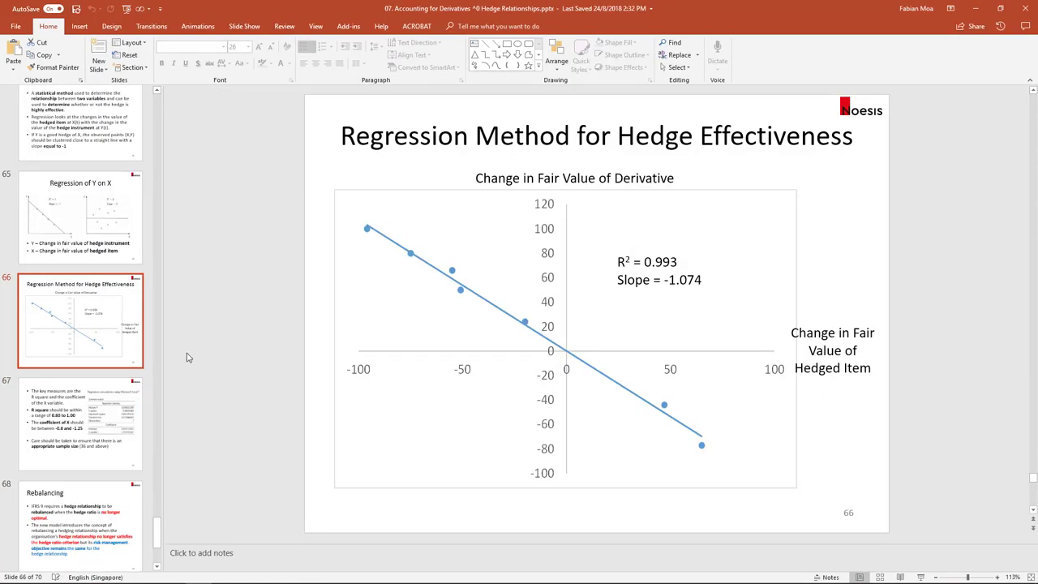
{"action": "left_click", "coordinate": [85, 445]}
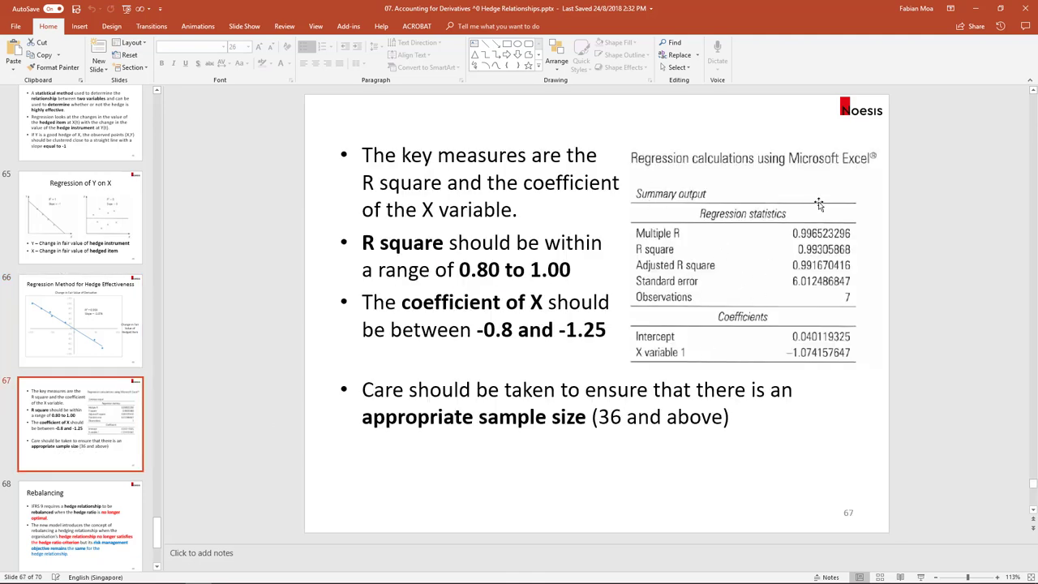
{"action": "key", "text": "alt+Tab"}
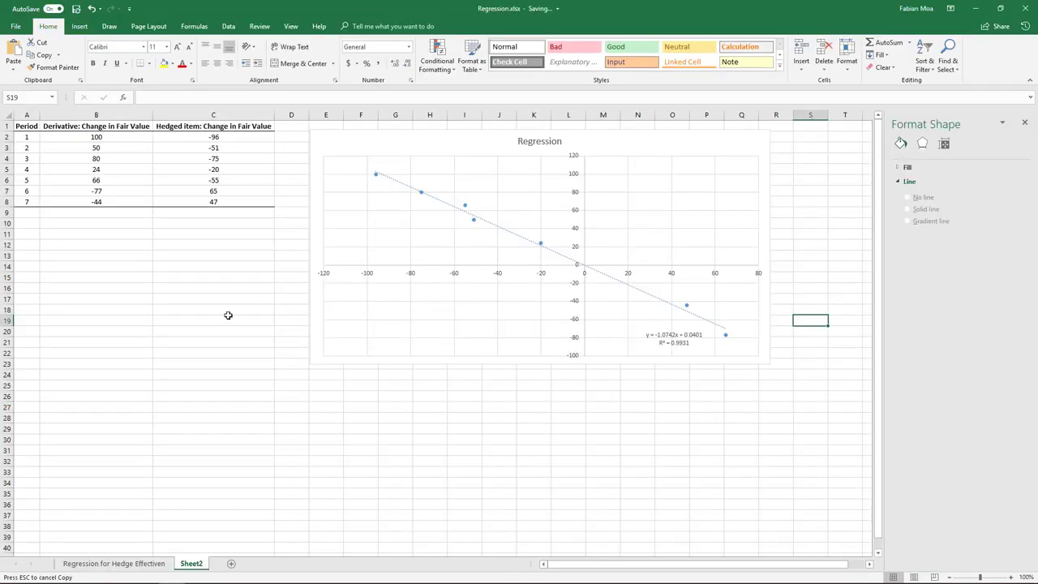
- Select cell A25 and check in the Excel add-ins settings that Analysis ToolPak is enabled
{"action": "left_click", "coordinate": [146, 354]}
{"action": "left_click", "coordinate": [40, 385]}
{"action": "left_click", "coordinate": [26, 384]}
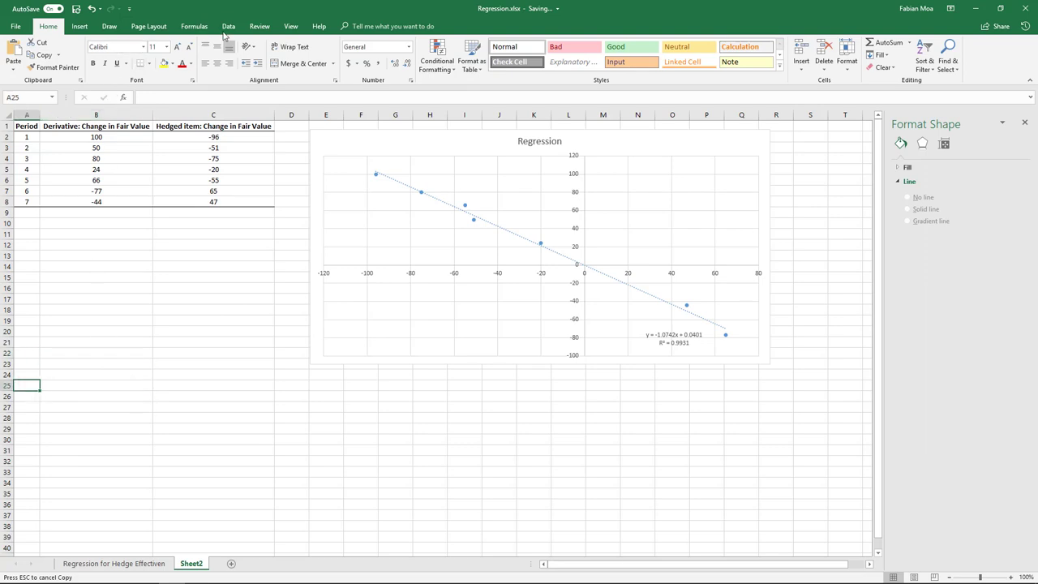
{"action": "left_click", "coordinate": [228, 28]}
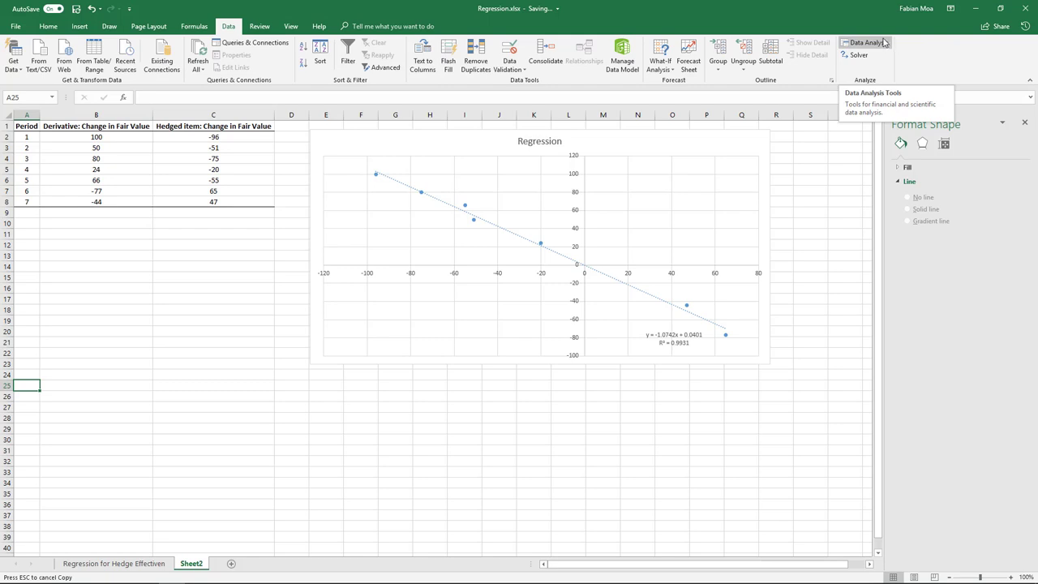
{"action": "left_click", "coordinate": [14, 29]}
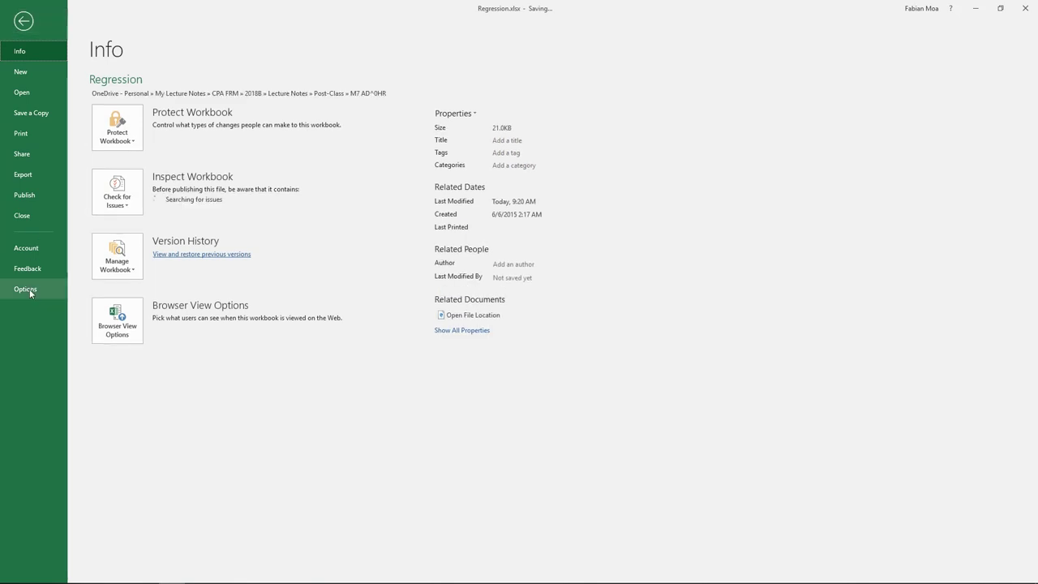
{"action": "left_click", "coordinate": [29, 288]}
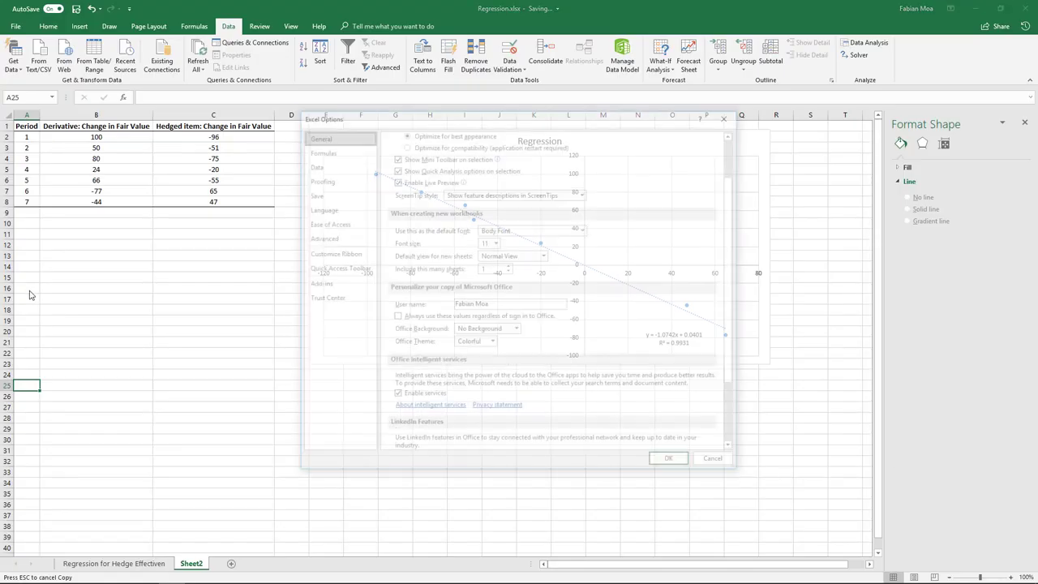
{"action": "left_click", "coordinate": [336, 286]}
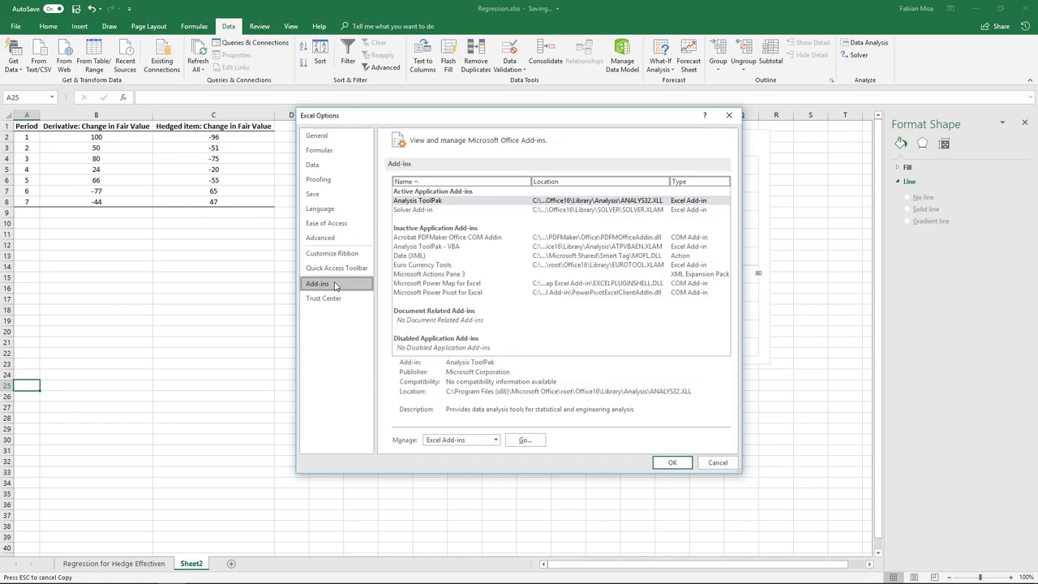
{"action": "left_click", "coordinate": [454, 439]}
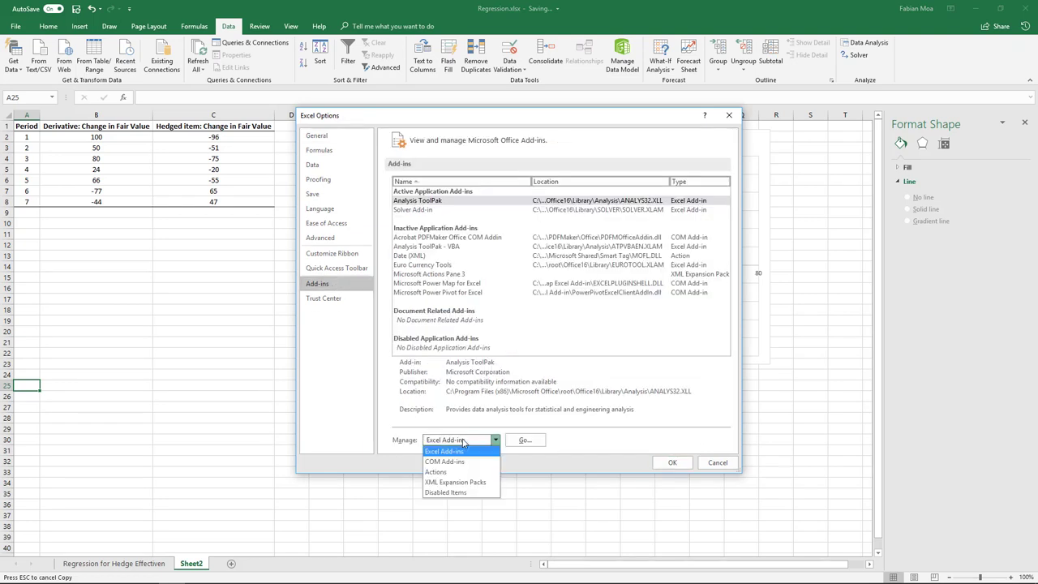
{"action": "left_click", "coordinate": [463, 451]}
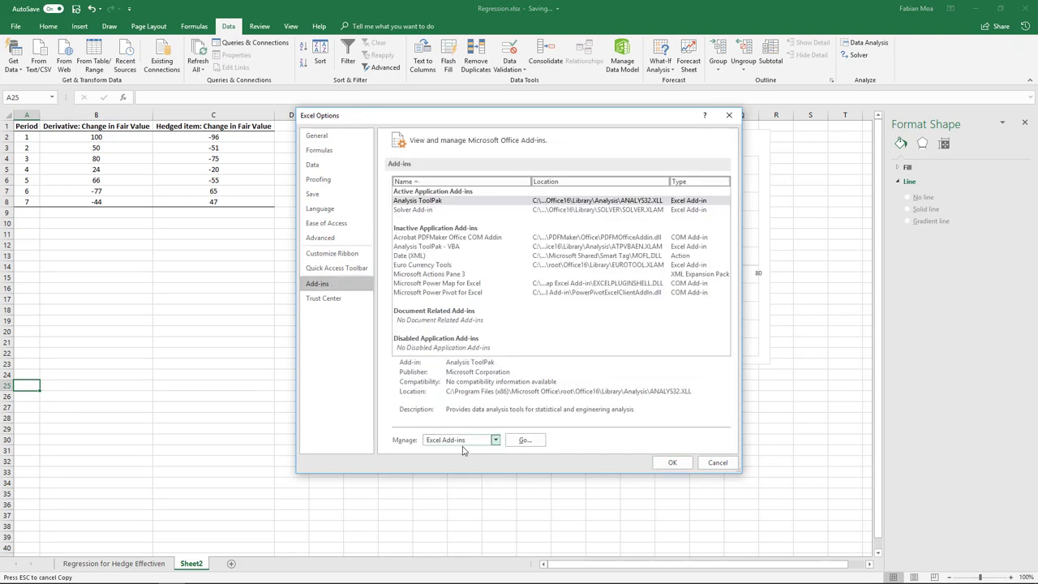
{"action": "left_click", "coordinate": [524, 440]}
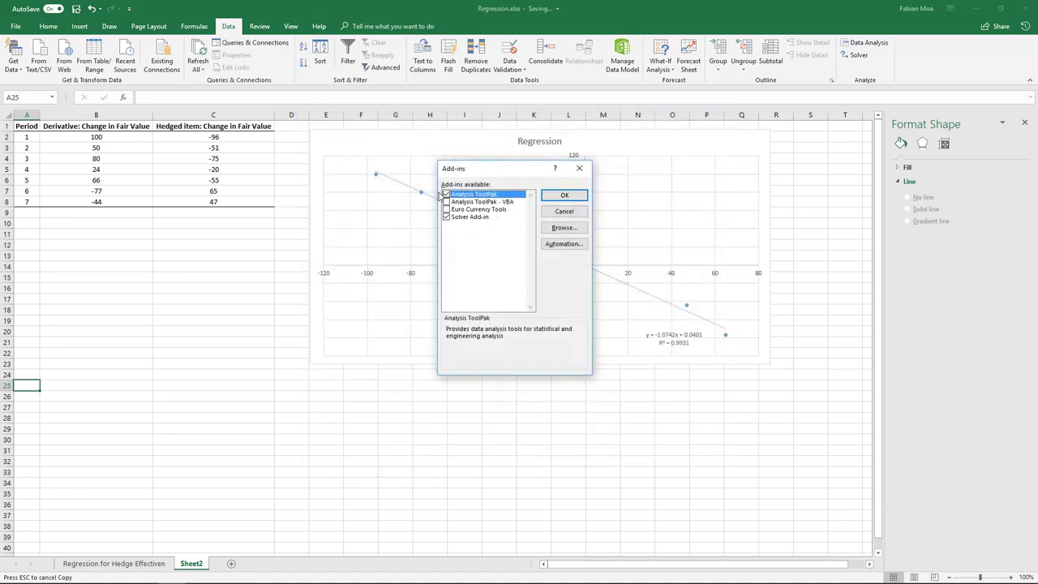
{"action": "left_click", "coordinate": [564, 196]}
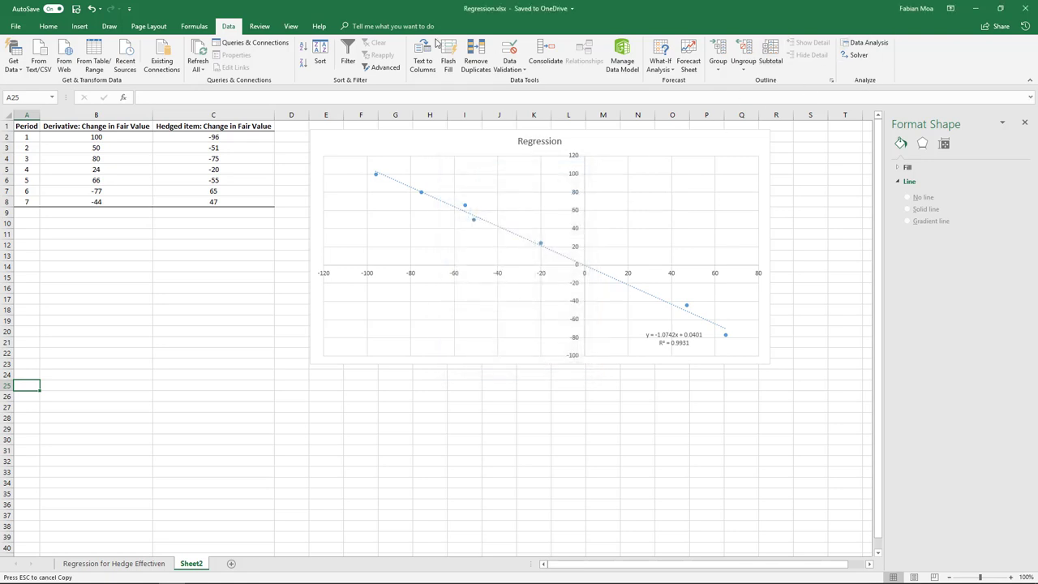
- Open the Regression data analysis tool, clear its Y and X input ranges and turn off the Labels option
{"action": "left_click", "coordinate": [863, 46]}
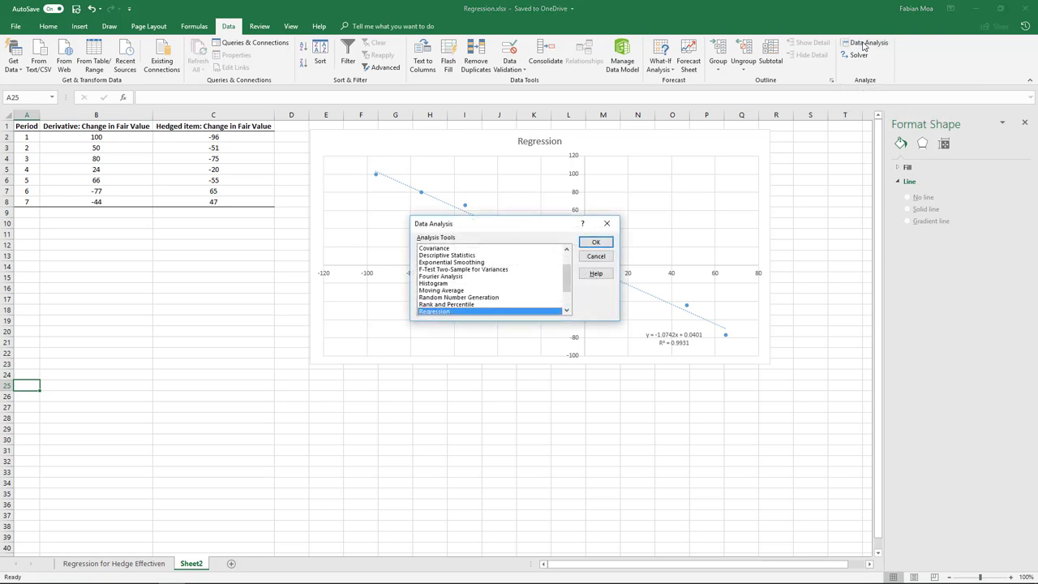
{"action": "mouse_move", "coordinate": [566, 285]}
{"action": "left_mouse_down"}
{"action": "mouse_move", "coordinate": [565, 272]}
{"action": "mouse_move", "coordinate": [565, 282]}
{"action": "left_mouse_up"}
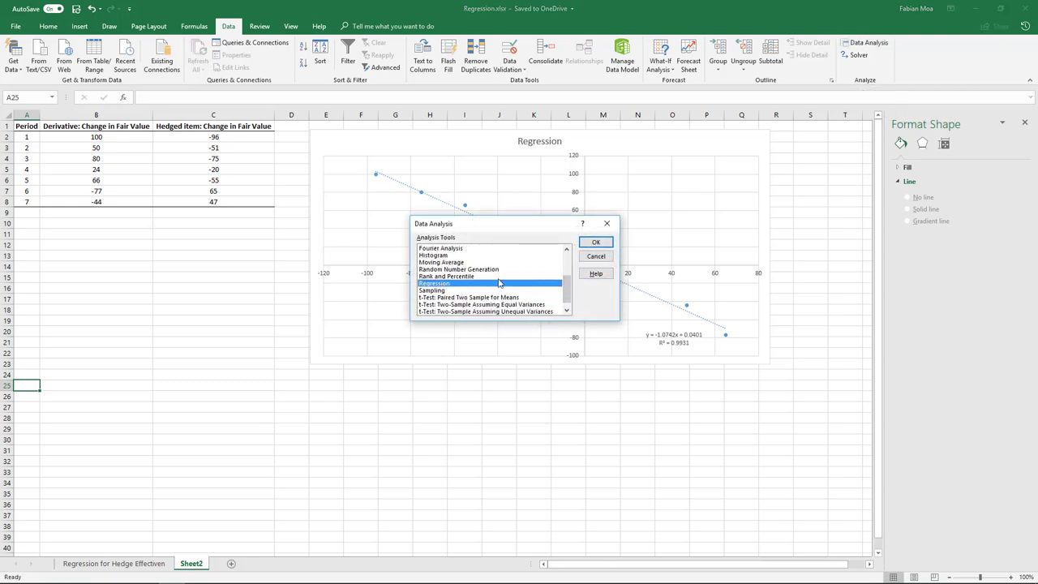
{"action": "left_click", "coordinate": [595, 243]}
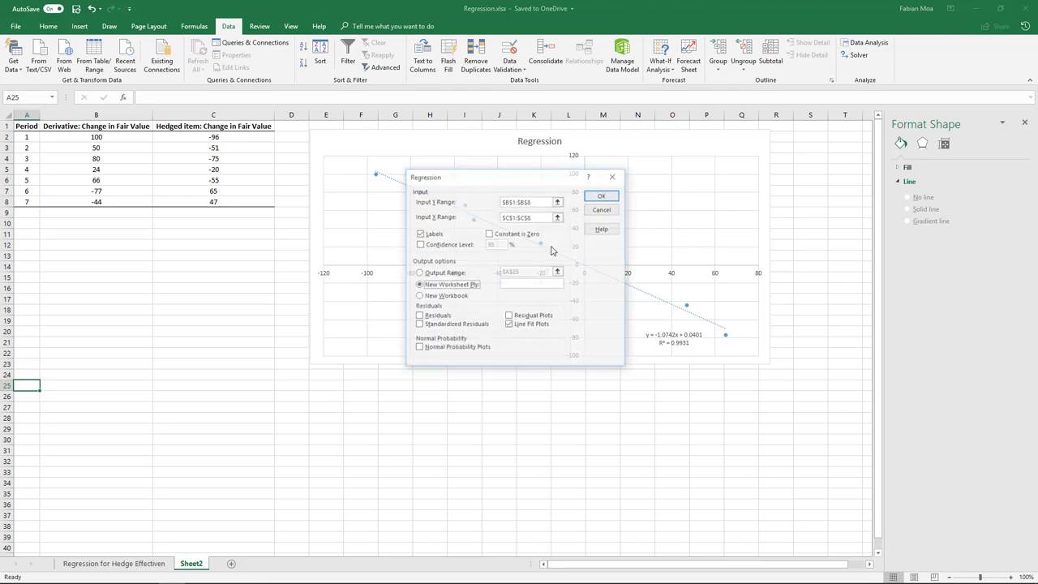
{"action": "double_click", "coordinate": [542, 203]}
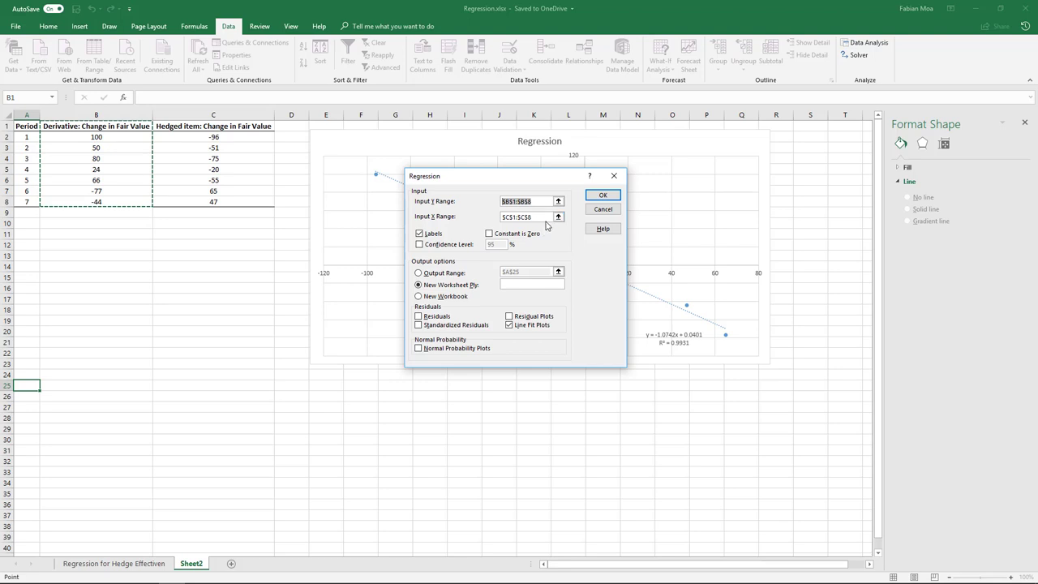
{"action": "key", "text": "BackSpace"}
{"action": "double_click", "coordinate": [539, 217]}
{"action": "key", "text": "BackSpace"}
{"action": "left_click", "coordinate": [420, 233]}
- Direct the regression output to an output range instead of a new worksheet and clear the preset cell reference
{"action": "left_click", "coordinate": [418, 273]}
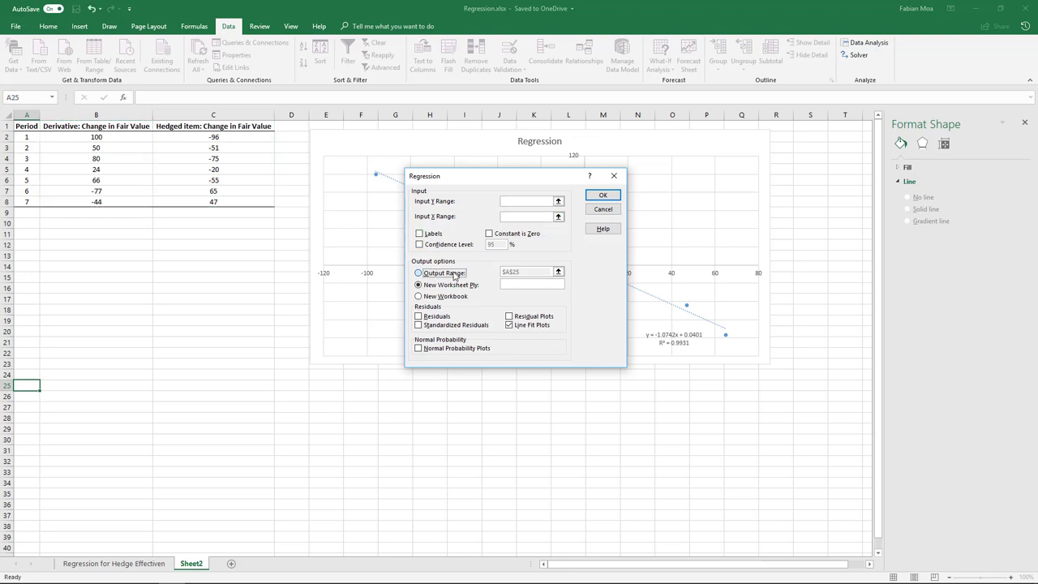
{"action": "double_click", "coordinate": [509, 268]}
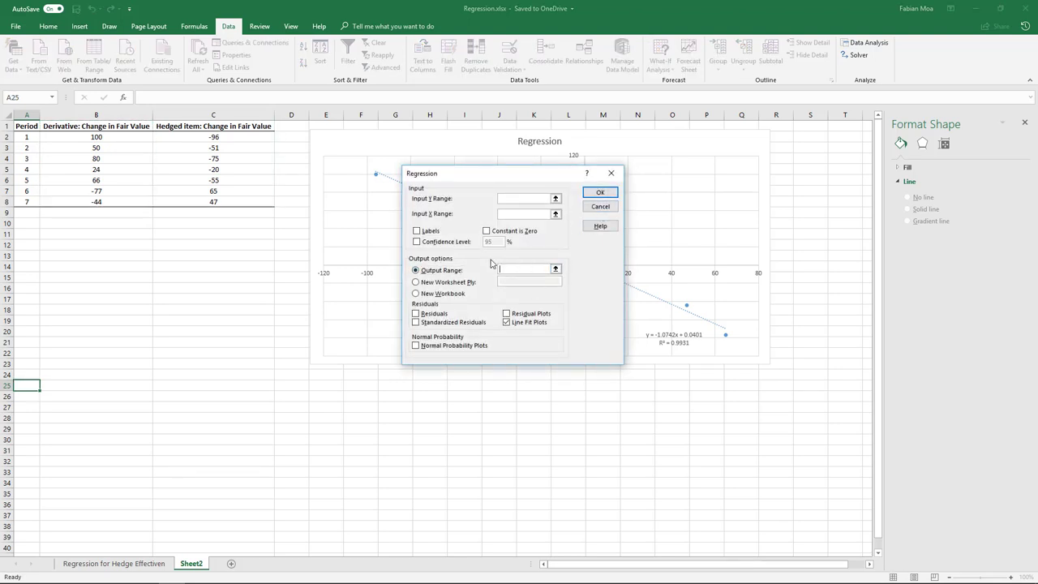
{"action": "key", "text": "BackSpace"}
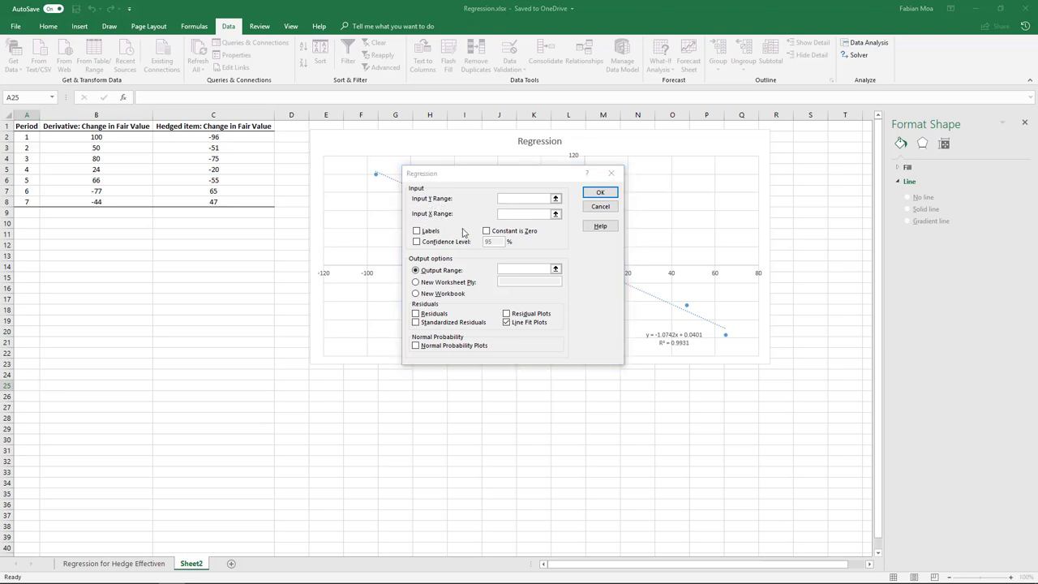
- Switch to the PowerPoint deck and review on slide 65 which fair value changes serve as Y and X
{"action": "key", "text": "alt+Tab"}
{"action": "key", "text": "alt+Tab"}
{"action": "key", "text": "alt+Tab"}
{"action": "key", "text": "alt+Tab"}
{"action": "key", "text": "alt+Tab"}
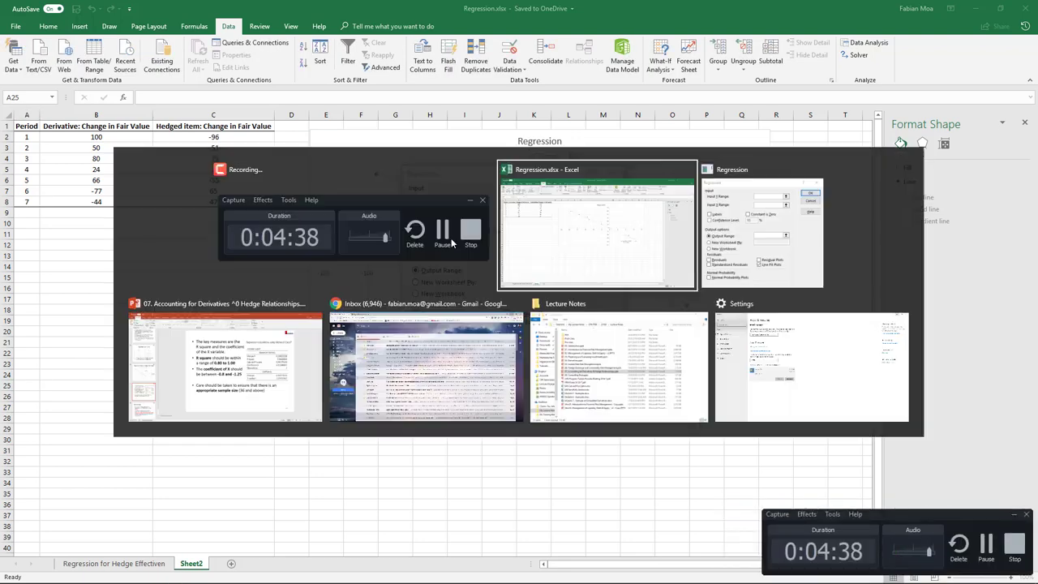
{"action": "key", "text": "alt+Tab"}
{"action": "key", "text": "alt+Tab"}
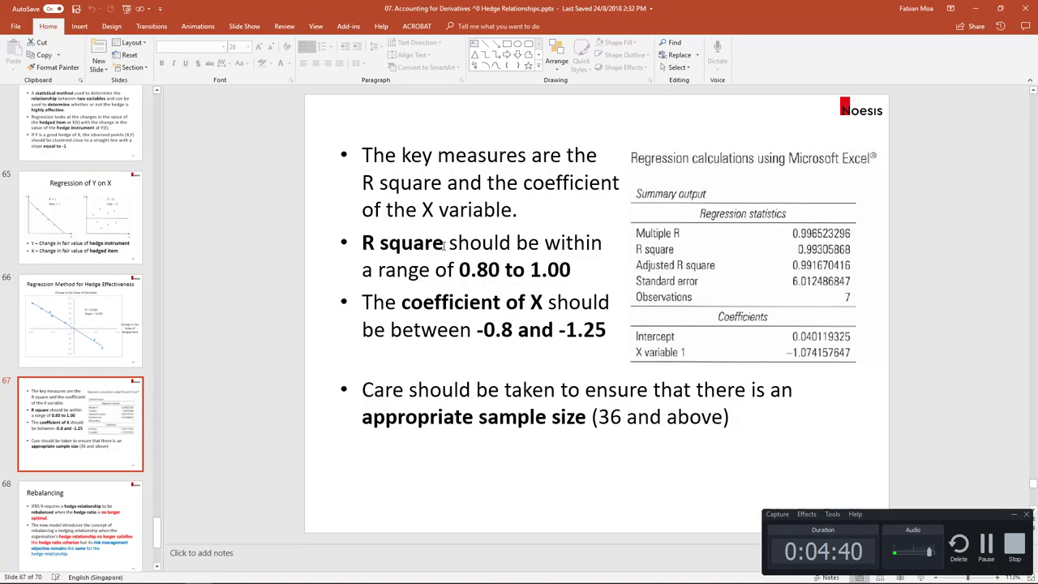
{"action": "key", "text": "Page_Up"}
{"action": "key", "text": "Page_Up"}
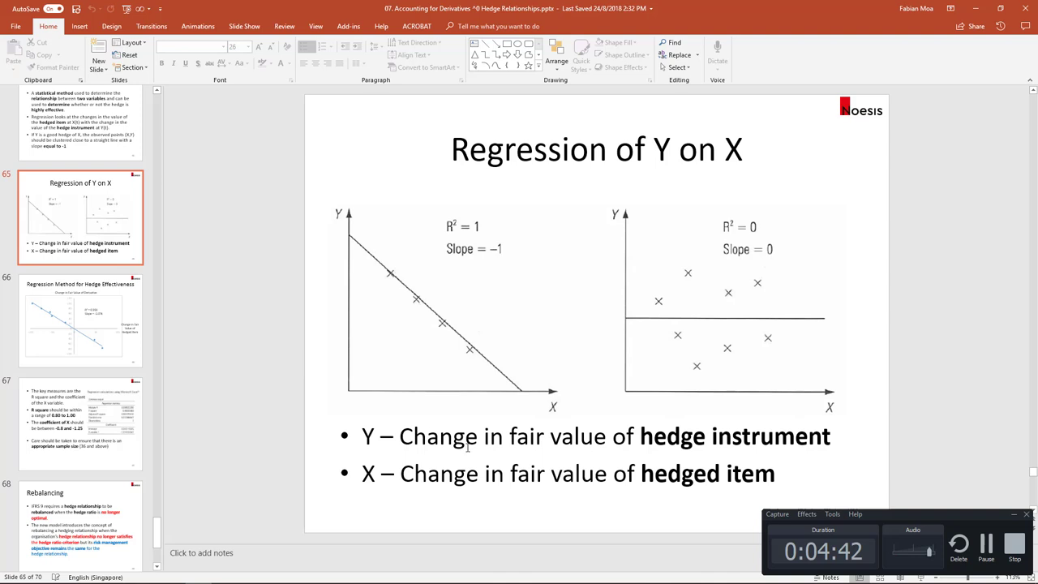
{"action": "left_click_drag", "start_coordinate": [400, 436], "coordinate": [778, 438]}
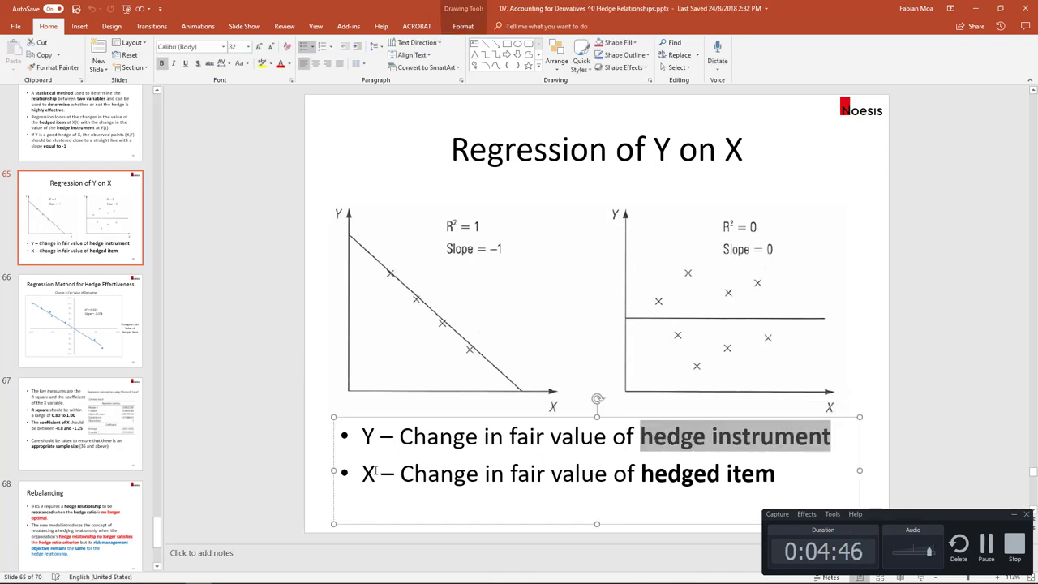
{"action": "left_click_drag", "start_coordinate": [376, 472], "coordinate": [769, 480]}
{"action": "key", "text": "alt+Tab"}
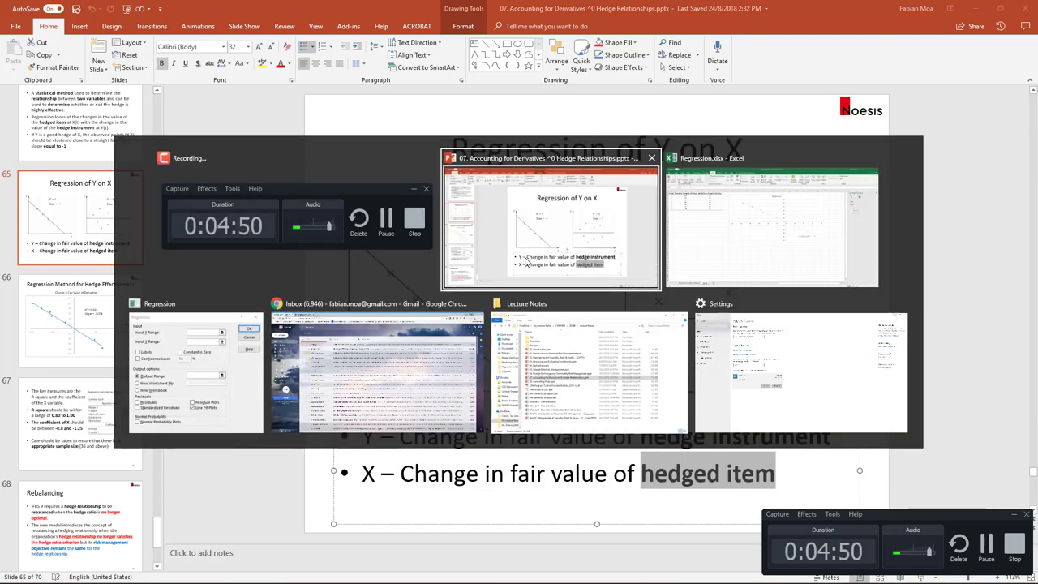
- Switch back to Excel and set the regression's Y range to $B$1:$B$8 and X range to $C$1:$C$8, with Labels enabled
{"action": "key", "text": "alt+Tab"}
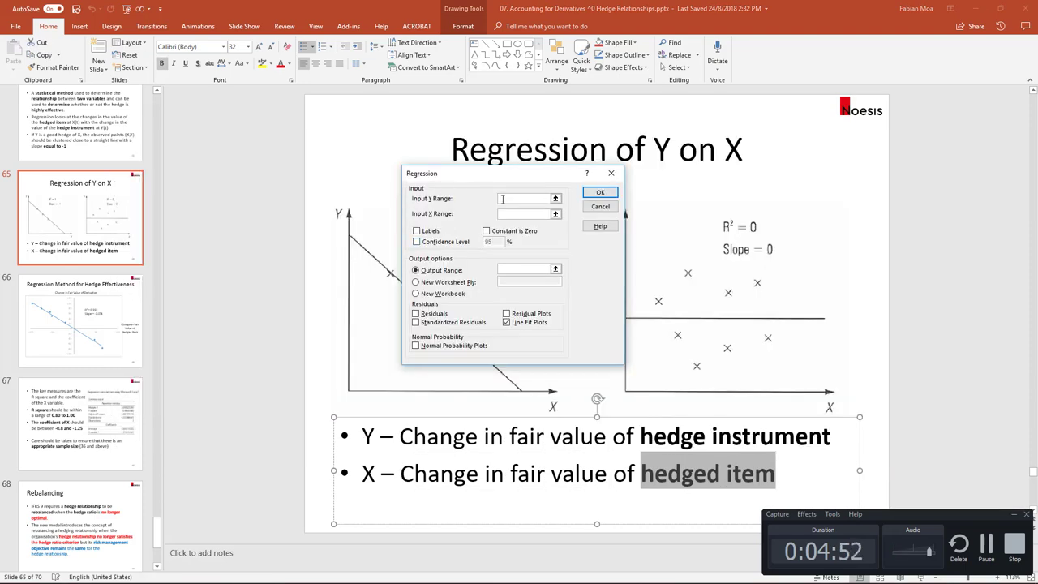
{"action": "key", "text": "alt+Tab"}
{"action": "key", "text": "alt+Tab"}
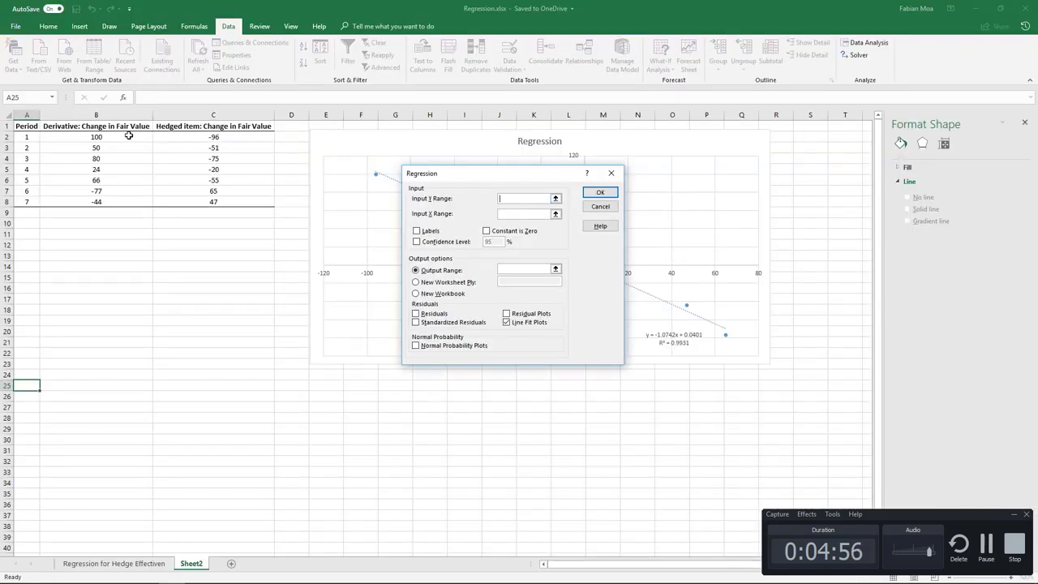
{"action": "left_click_drag", "start_coordinate": [128, 126], "coordinate": [122, 203]}
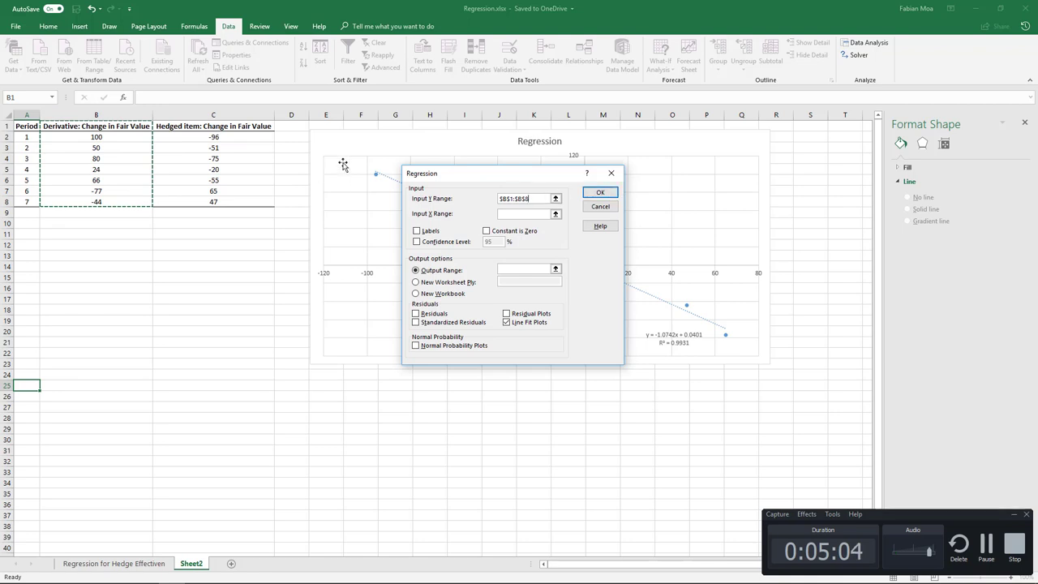
{"action": "left_click_drag", "start_coordinate": [239, 125], "coordinate": [229, 200]}
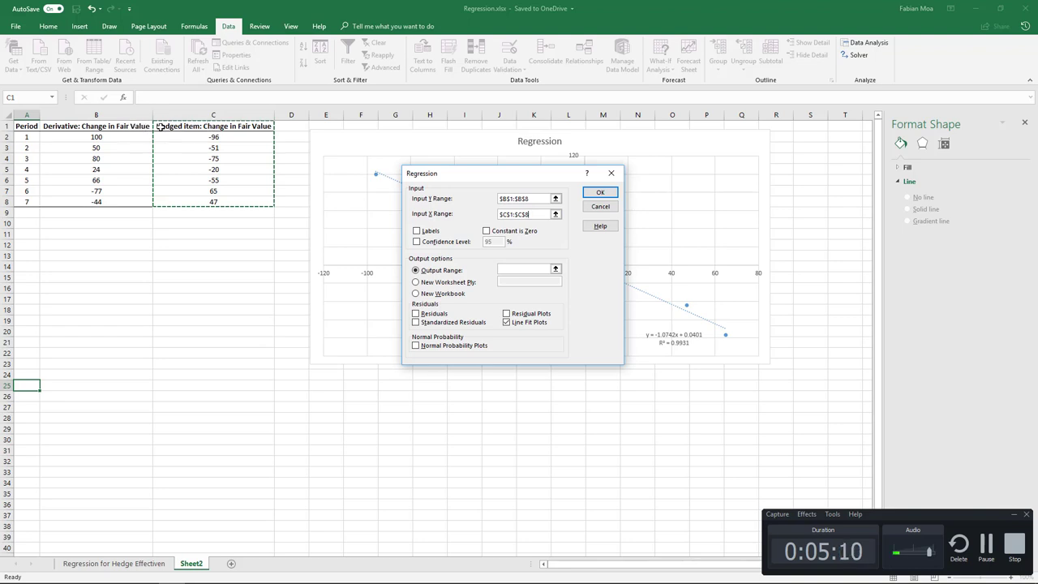
{"action": "left_click", "coordinate": [431, 231]}
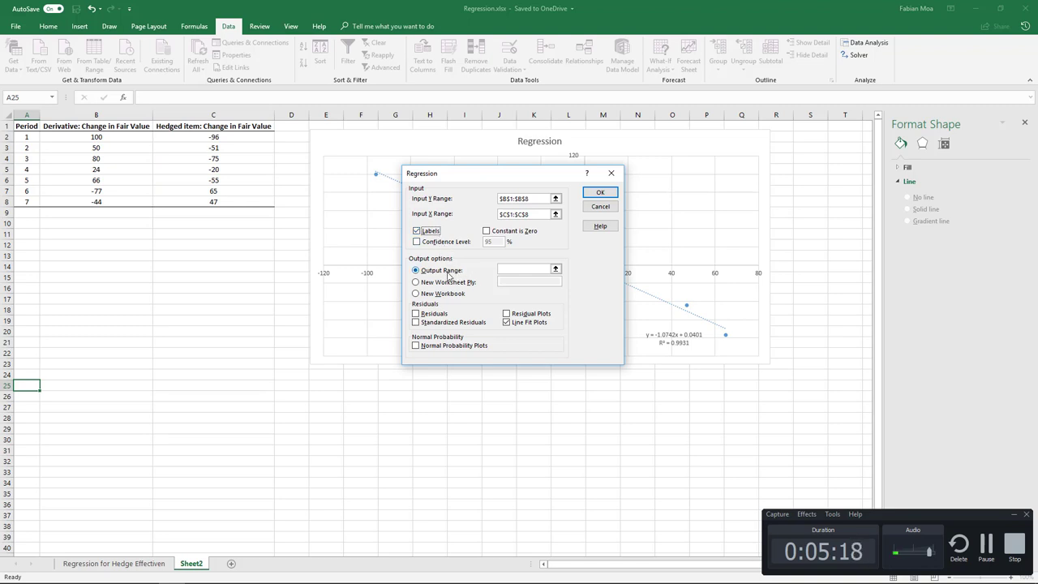
- Set the regression's output range to $A$25, turn off Line Fit Plots and run the analysis
{"action": "left_click", "coordinate": [515, 270]}
{"action": "left_click", "coordinate": [465, 283]}
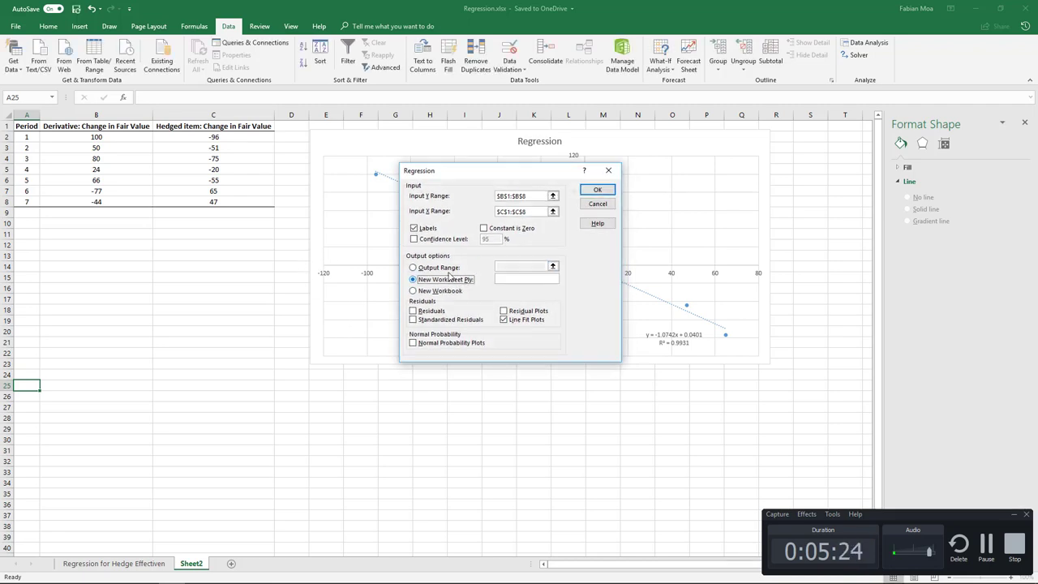
{"action": "left_click", "coordinate": [508, 264]}
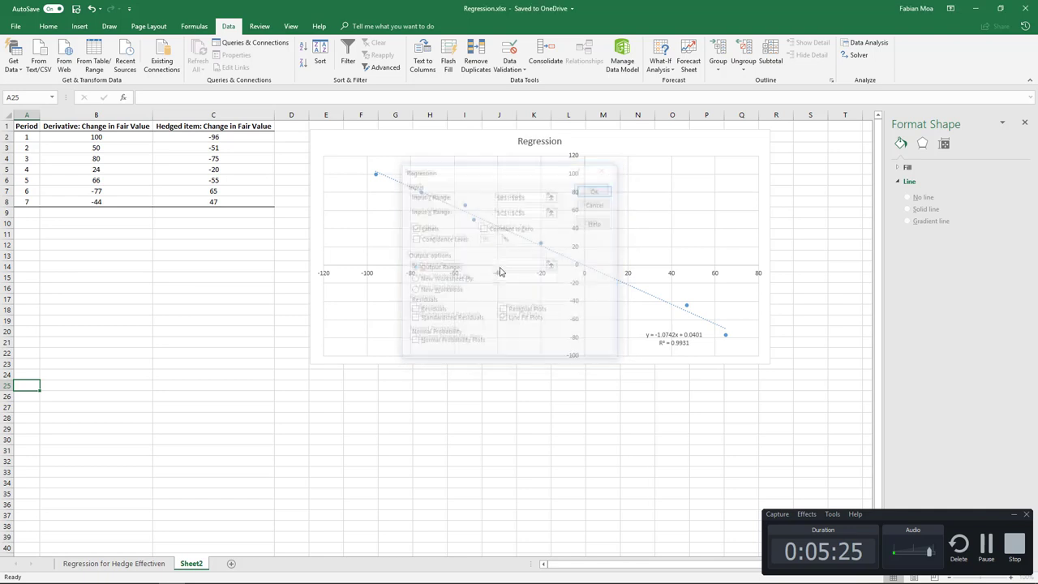
{"action": "left_click", "coordinate": [35, 385]}
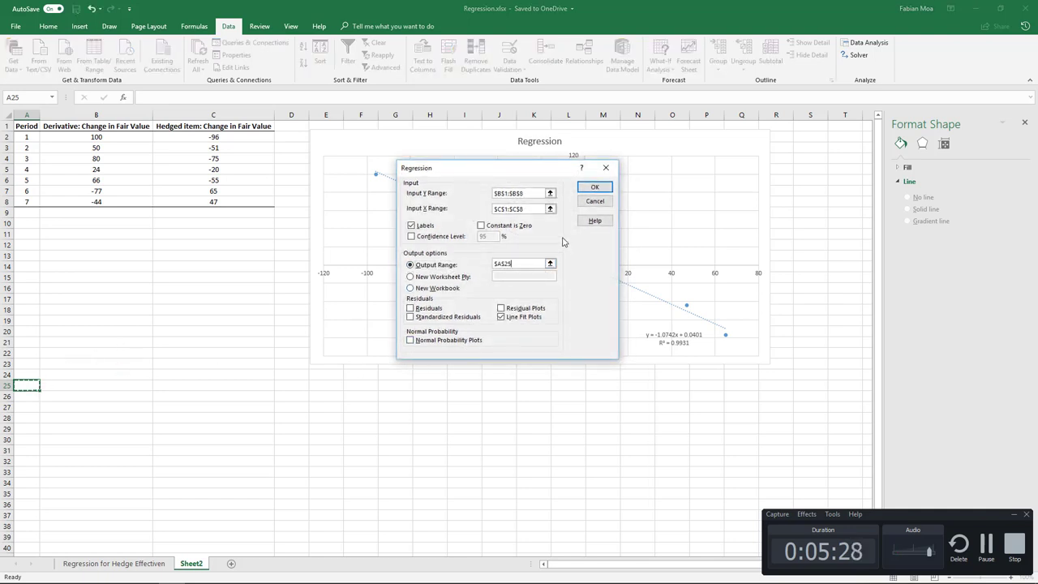
{"action": "left_click", "coordinate": [524, 317]}
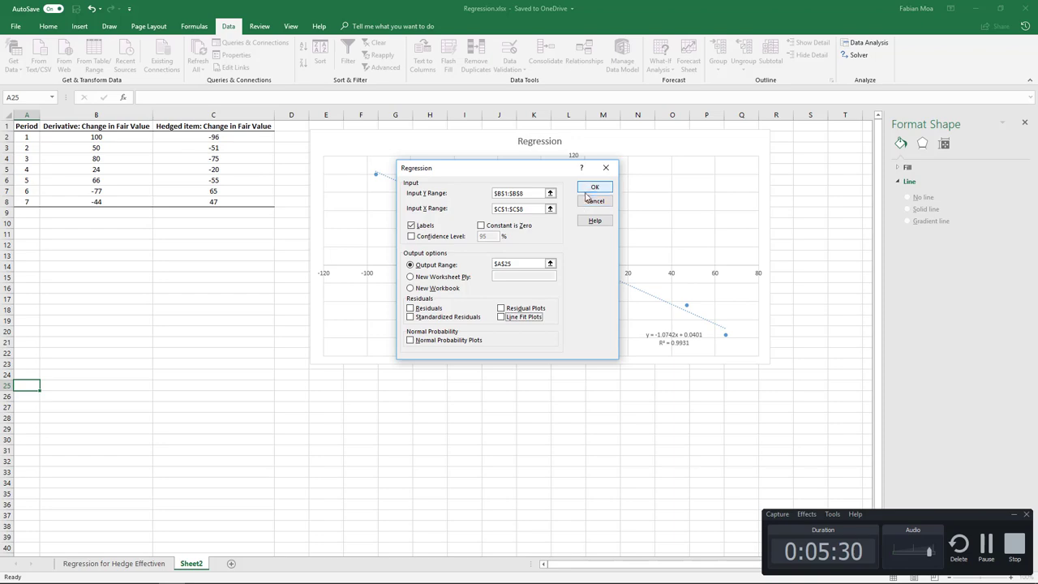
{"action": "left_click", "coordinate": [592, 188]}
- Auto-fit the width of column A to the row labels of the regression output
{"action": "scroll", "coordinate": [219, 308], "scroll_direction": "down", "scroll_amount": 1}
{"action": "left_click", "coordinate": [204, 306]}
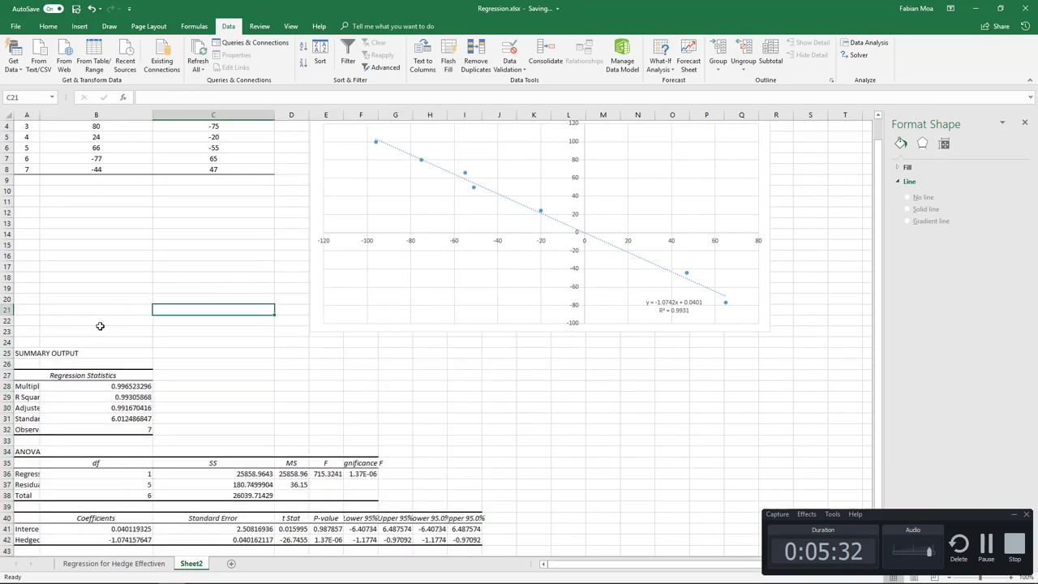
{"action": "double_click", "coordinate": [39, 115]}
{"action": "left_click", "coordinate": [73, 191]}
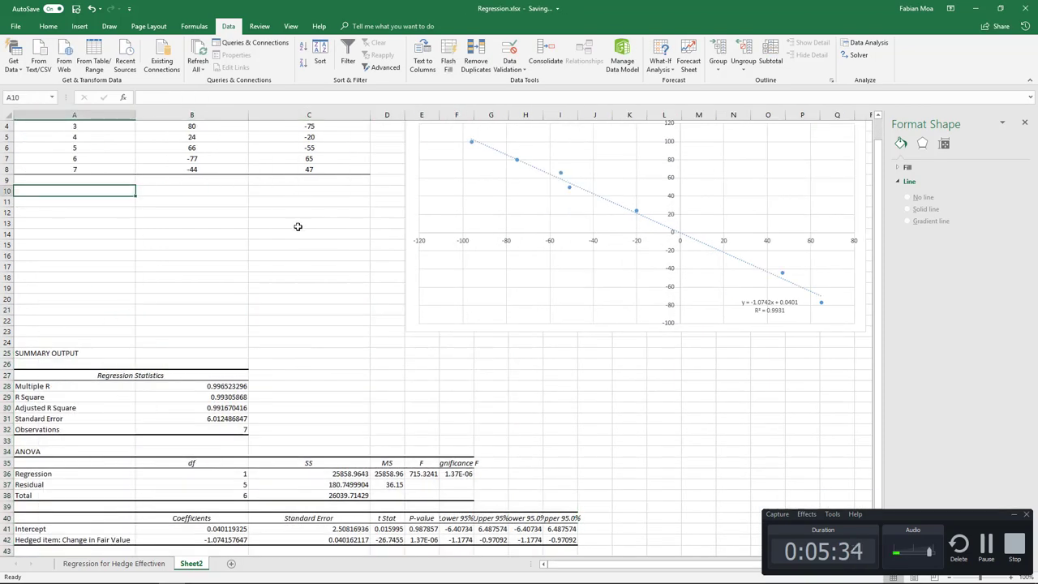
- Switch to PowerPoint slide 67 to review the key regression measures, and return to Excel to examine Multiple R in the summary output
{"action": "scroll", "coordinate": [298, 226], "scroll_direction": "down", "scroll_amount": 3}
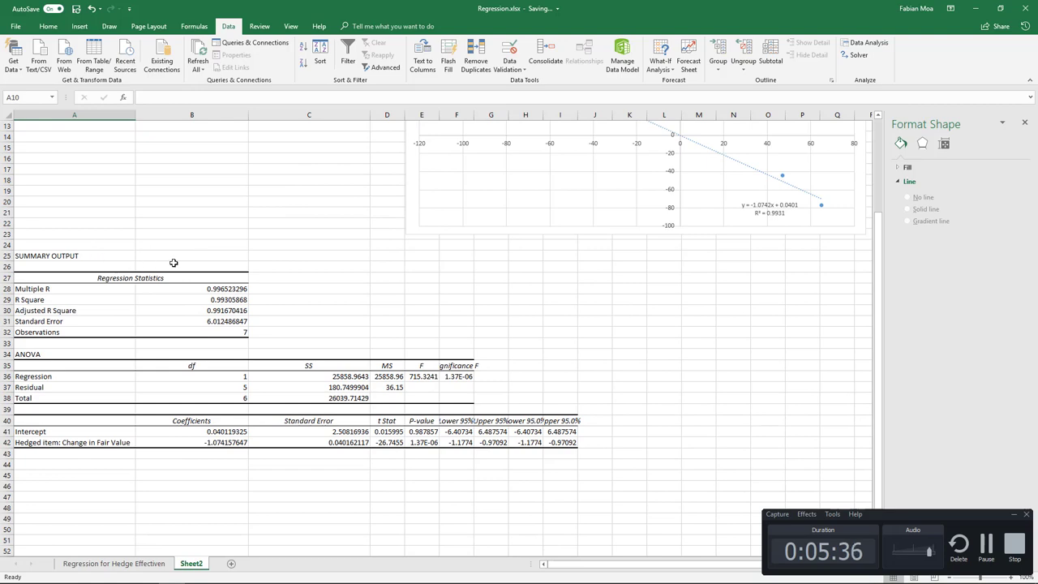
{"action": "key", "text": "alt+Tab"}
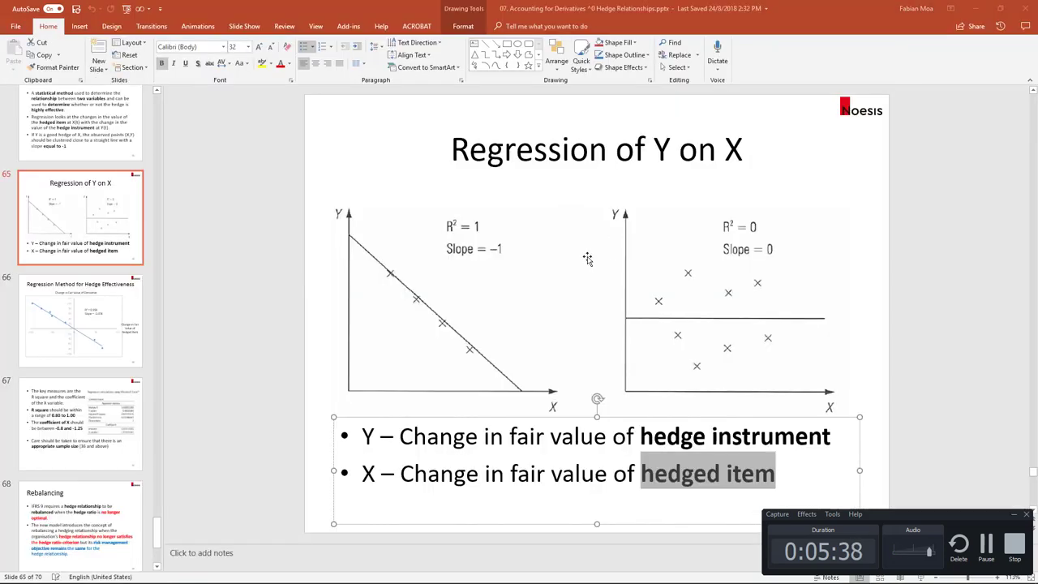
{"action": "key", "text": "Page_Down"}
{"action": "key", "text": "Page_Down"}
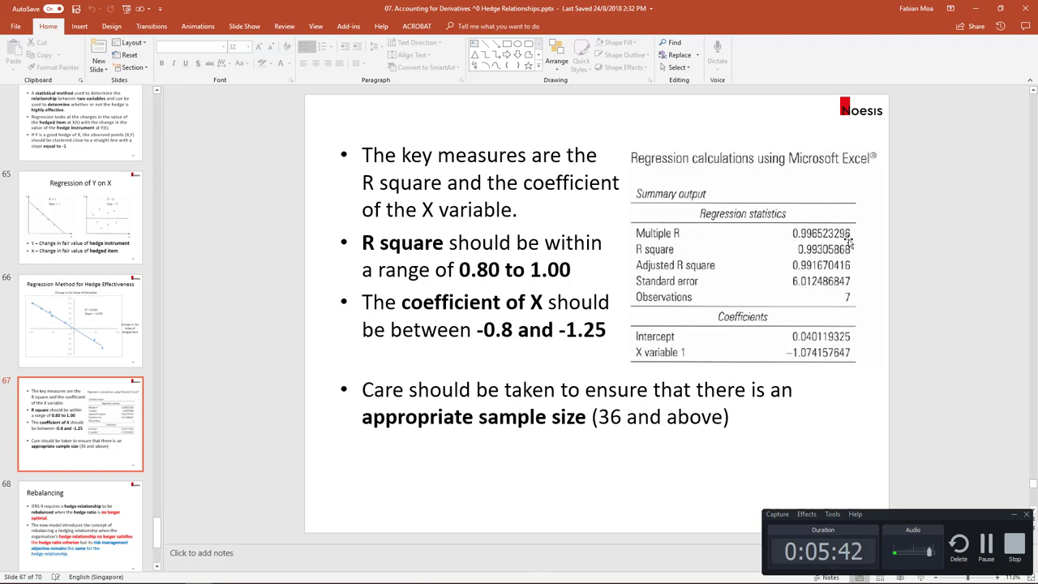
{"action": "key", "text": "alt+Tab"}
{"action": "left_click", "coordinate": [225, 292]}
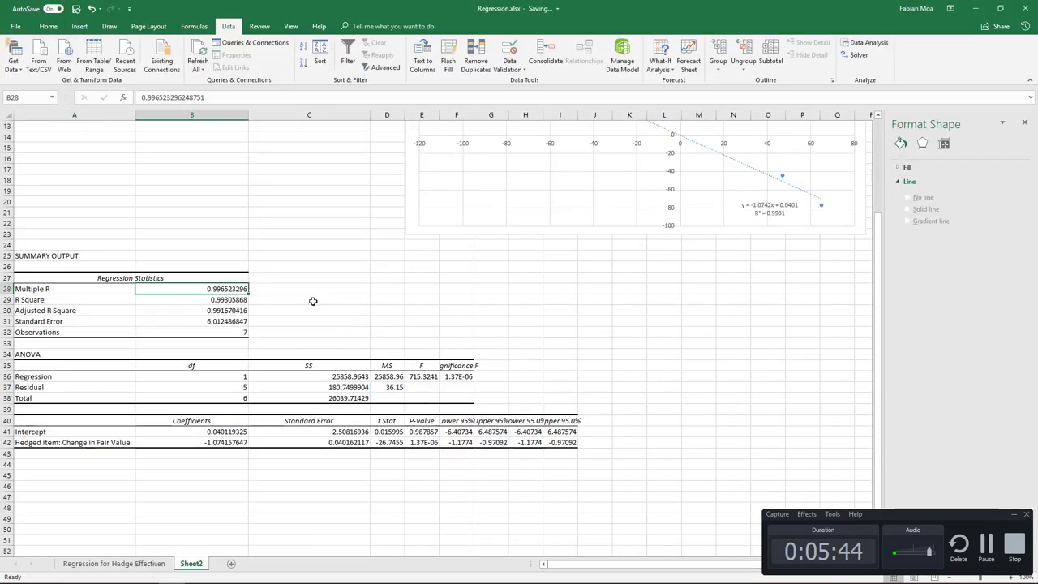
{"action": "left_click", "coordinate": [72, 288]}
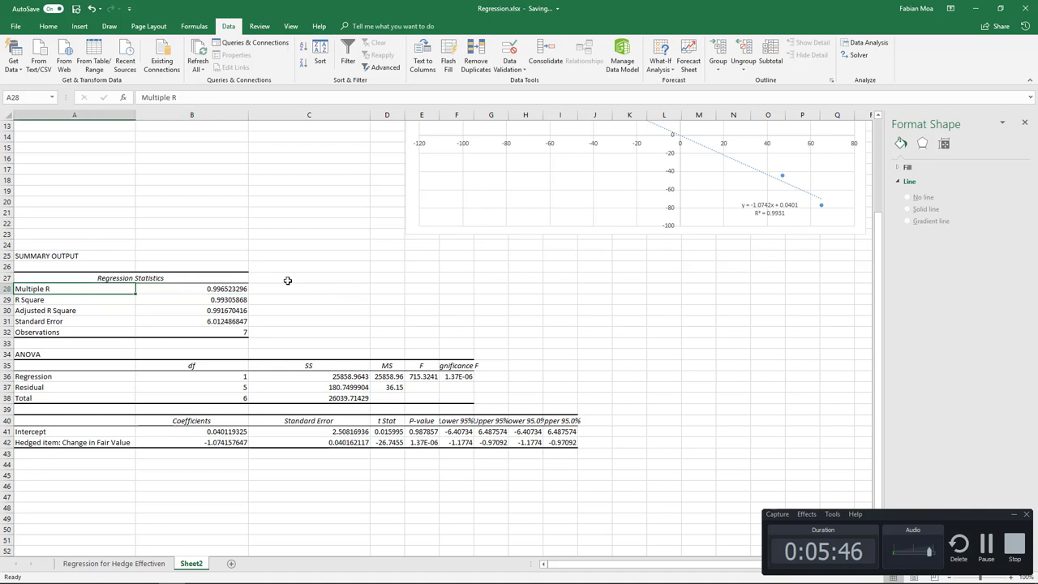
- Highlight the R Square label and value in A29:B29 with yellow fill
{"action": "left_click", "coordinate": [184, 299]}
{"action": "left_click_drag", "start_coordinate": [127, 299], "coordinate": [187, 299]}
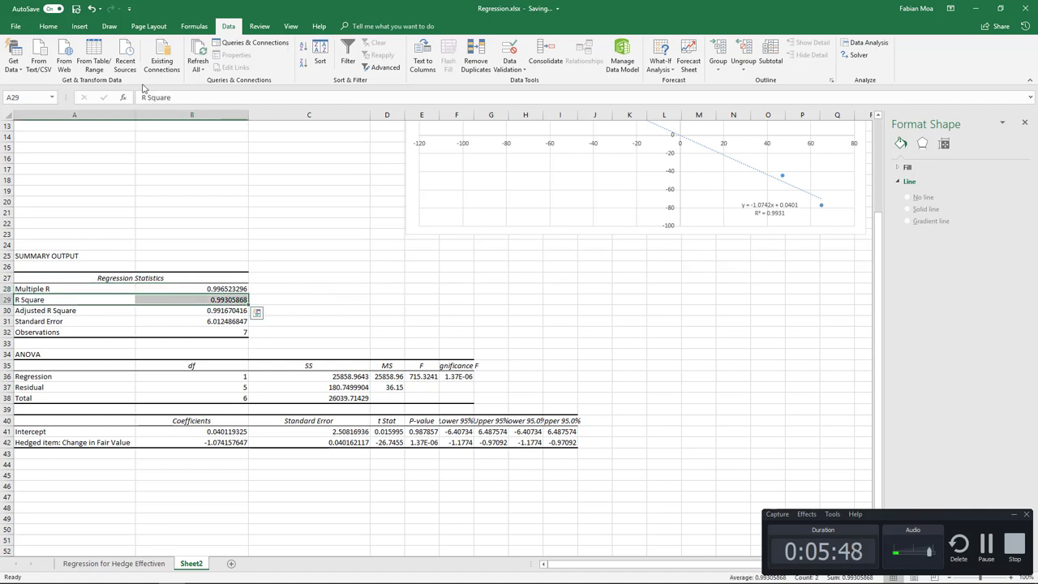
{"action": "left_click", "coordinate": [47, 26]}
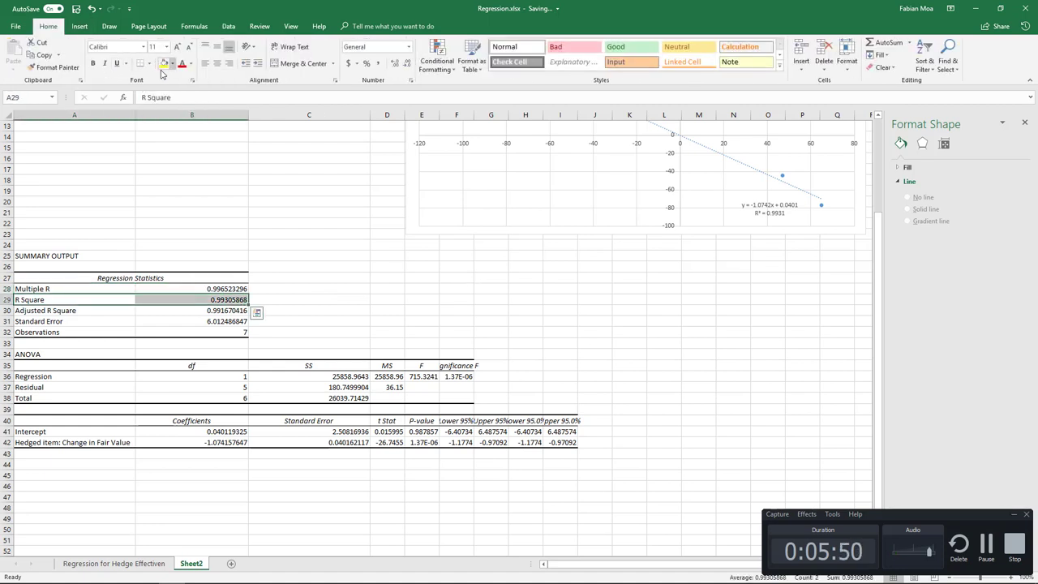
{"action": "left_click", "coordinate": [164, 64]}
{"action": "left_click", "coordinate": [306, 279]}
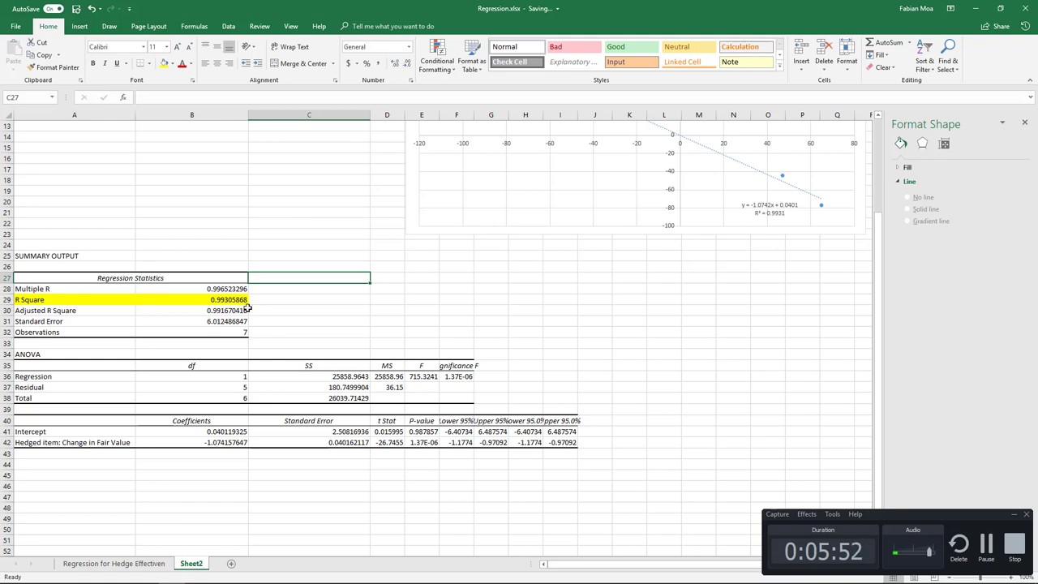
- Check the acceptable R square range on the PowerPoint slide, and return to Excel to examine the Observations value and the ANOVA table
{"action": "key", "text": "alt+Tab"}
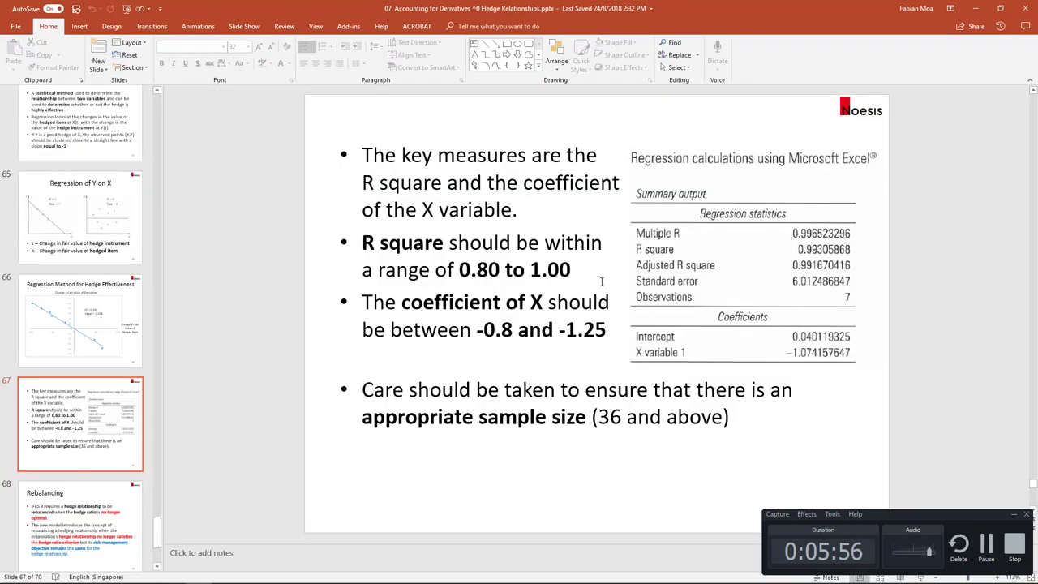
{"action": "key", "text": "alt+Tab"}
{"action": "left_click", "coordinate": [198, 331]}
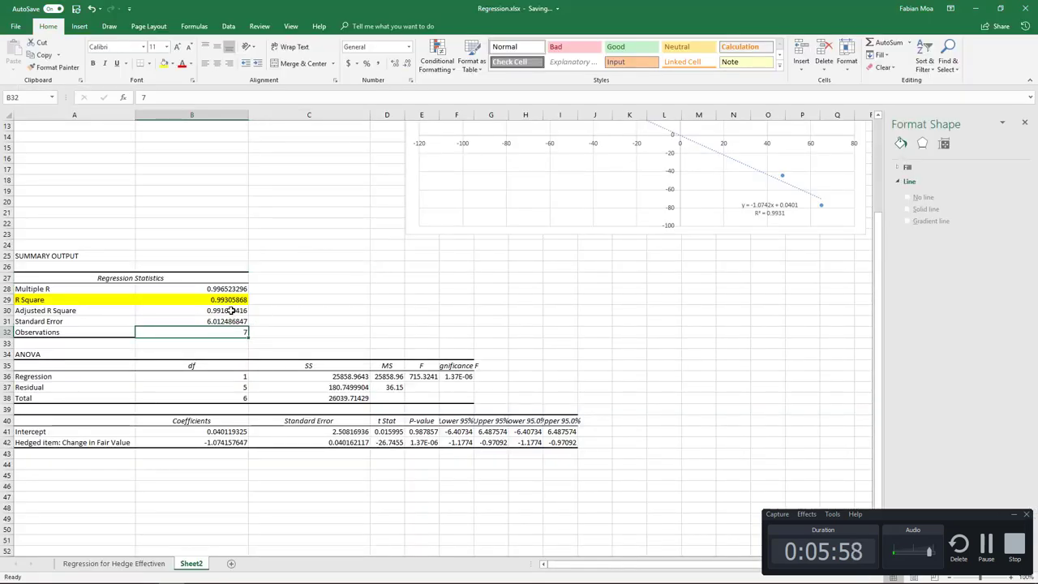
{"action": "scroll", "coordinate": [110, 325], "scroll_direction": "down", "scroll_amount": 1}
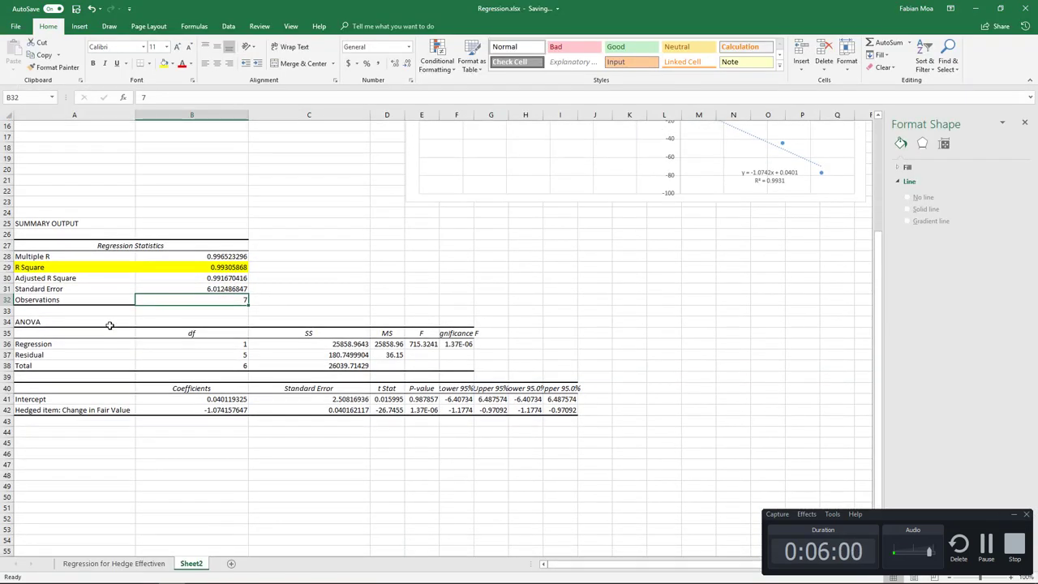
{"action": "left_click_drag", "start_coordinate": [110, 325], "coordinate": [449, 364]}
{"action": "left_click", "coordinate": [208, 381]}
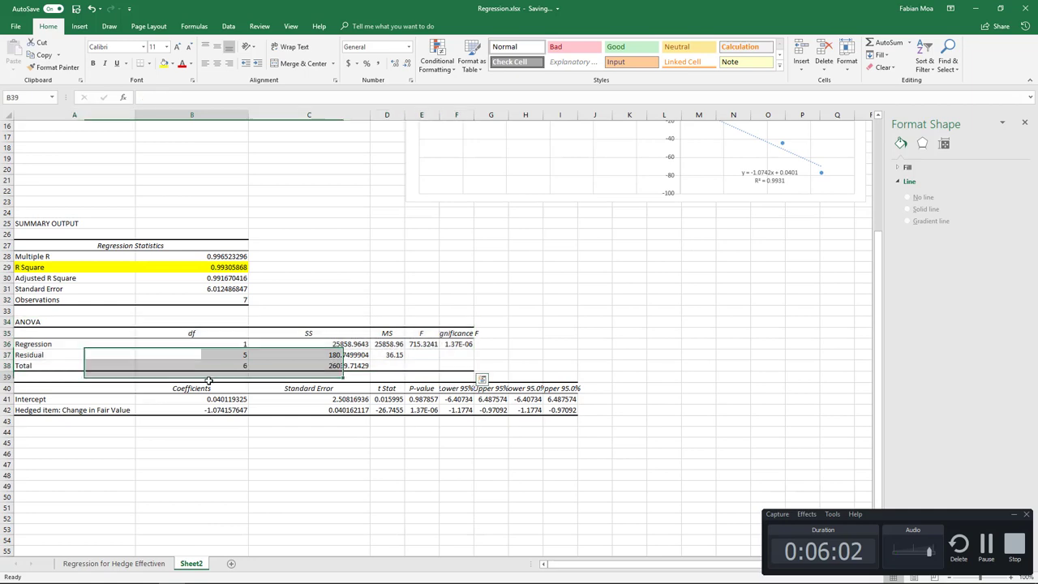
- Highlight the hedged item's coefficient in cell B42 with yellow fill
{"action": "scroll", "coordinate": [129, 369], "scroll_direction": "down", "scroll_amount": 1}
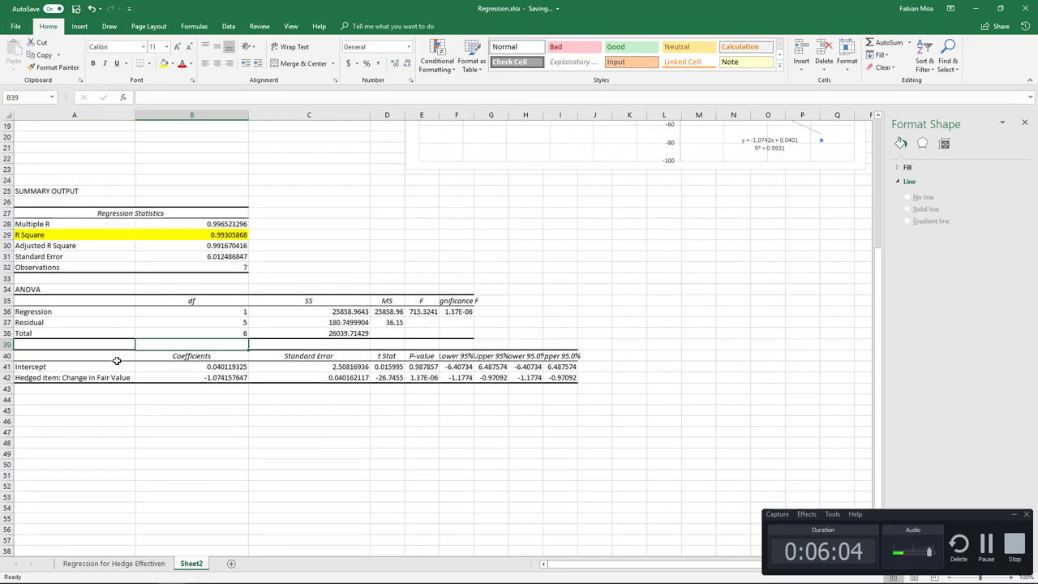
{"action": "left_click", "coordinate": [150, 402]}
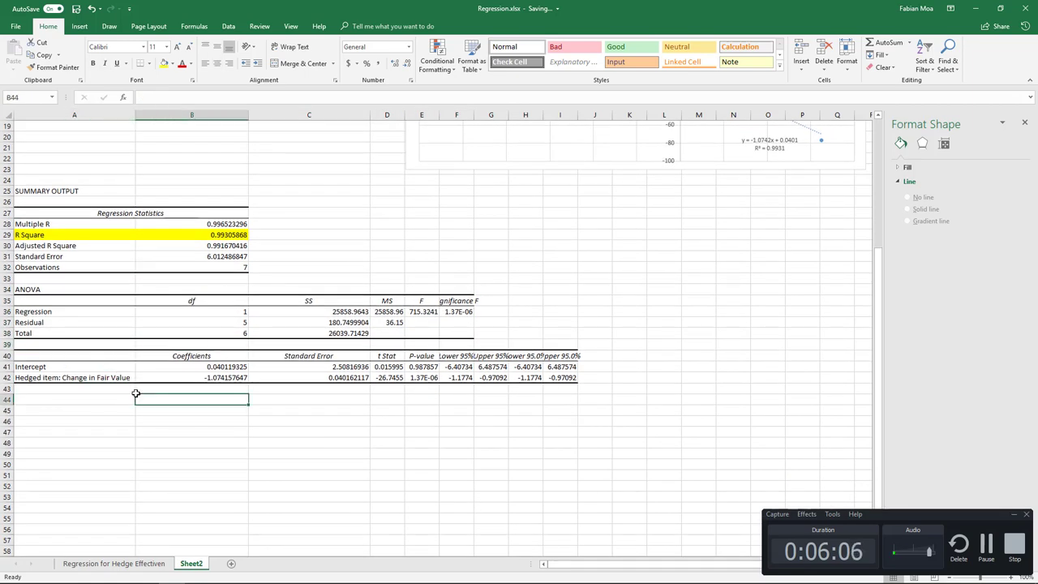
{"action": "left_click", "coordinate": [193, 378]}
{"action": "left_click", "coordinate": [164, 63]}
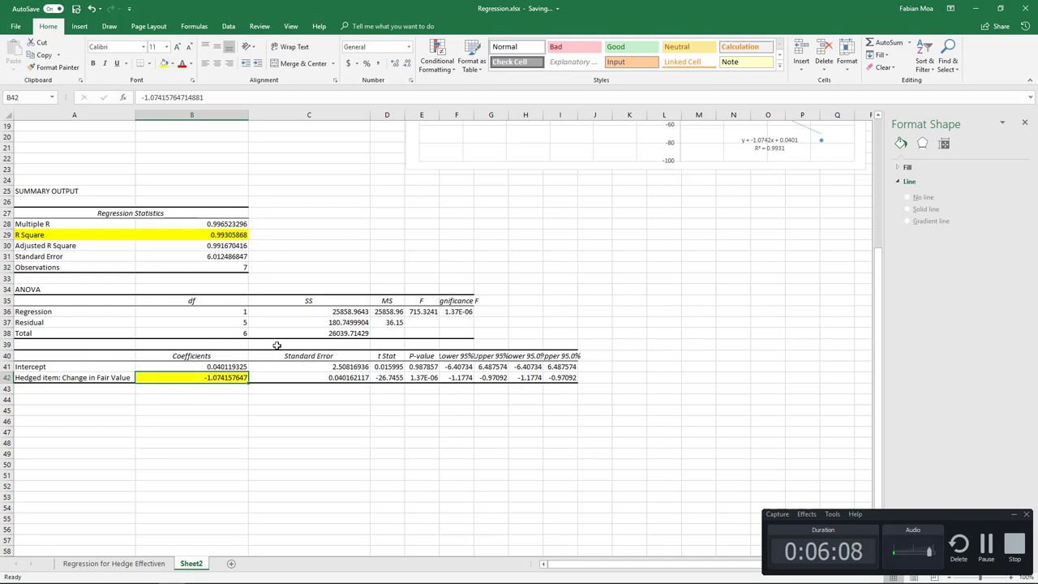
{"action": "left_click", "coordinate": [258, 390]}
- Check the X coefficient's acceptable range on the PowerPoint slide, and return to Excel to compare the summary output with the scatter chart
{"action": "key", "text": "alt+Tab"}
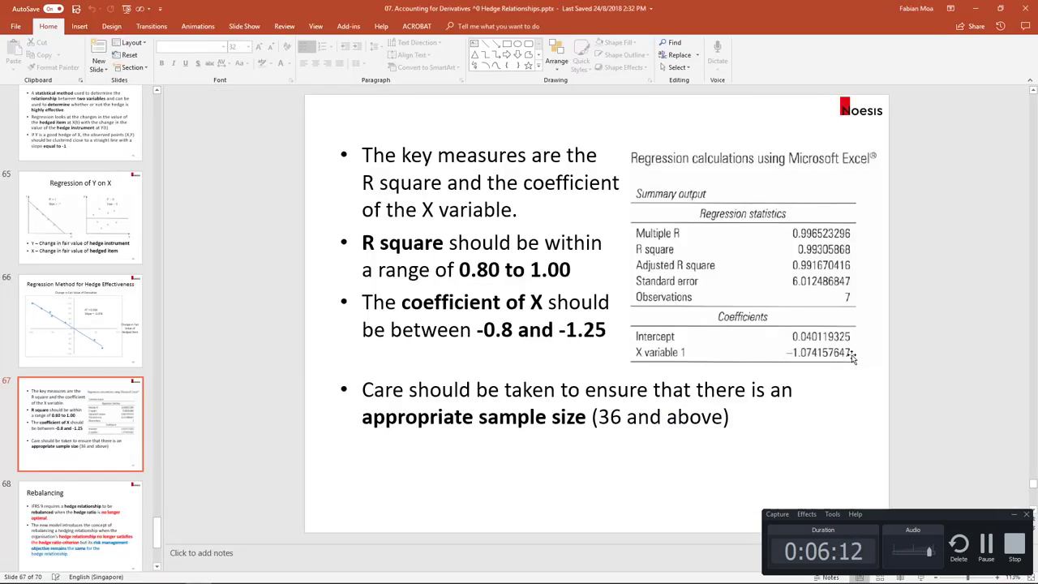
{"action": "key", "text": "alt+Tab"}
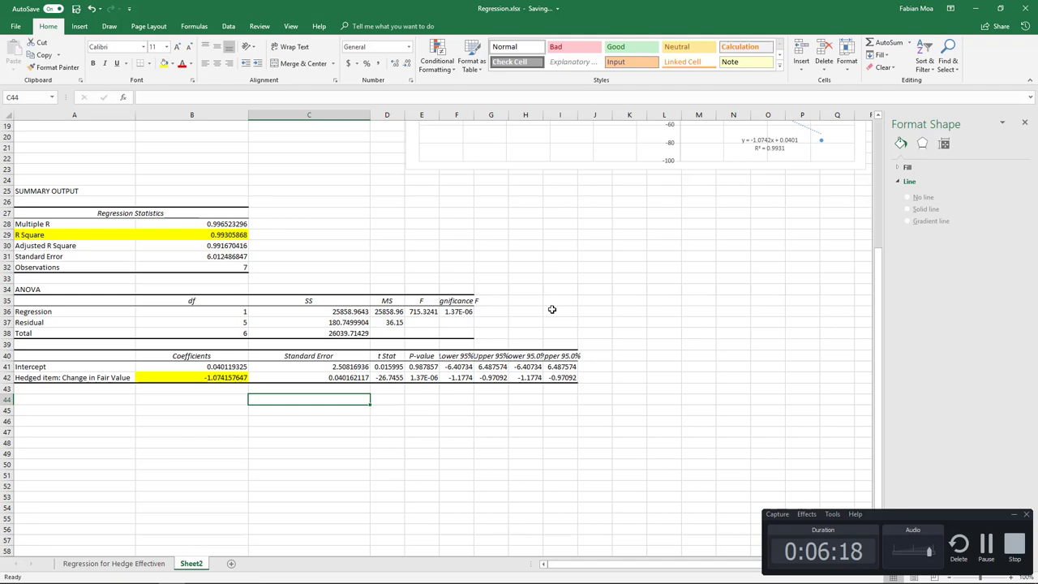
{"action": "scroll", "coordinate": [517, 299], "scroll_direction": "up", "scroll_amount": 1}
{"action": "scroll", "coordinate": [518, 299], "scroll_direction": "up", "scroll_amount": 3}
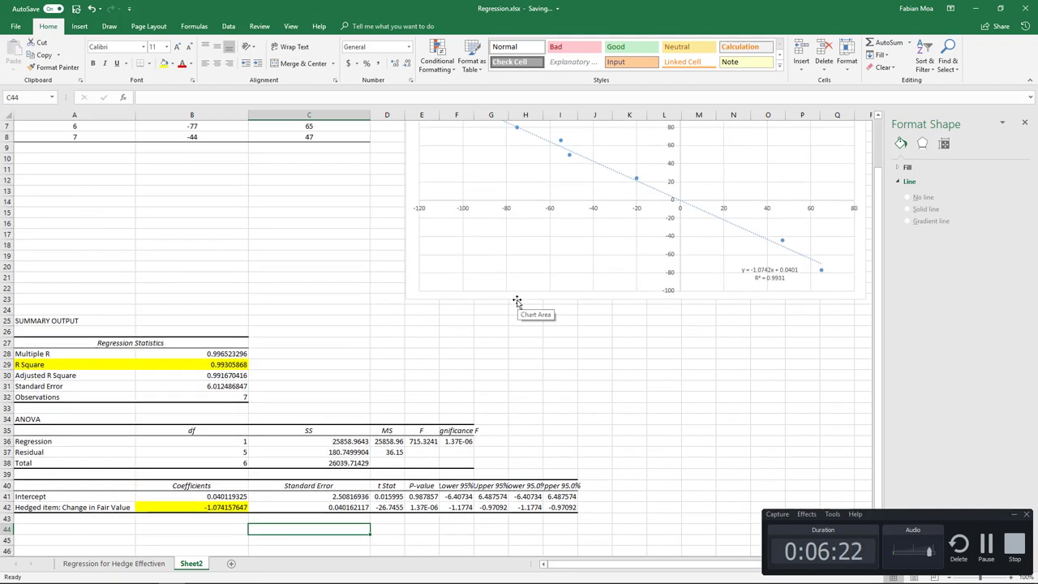
{"action": "scroll", "coordinate": [213, 301], "scroll_direction": "up", "scroll_amount": 1}
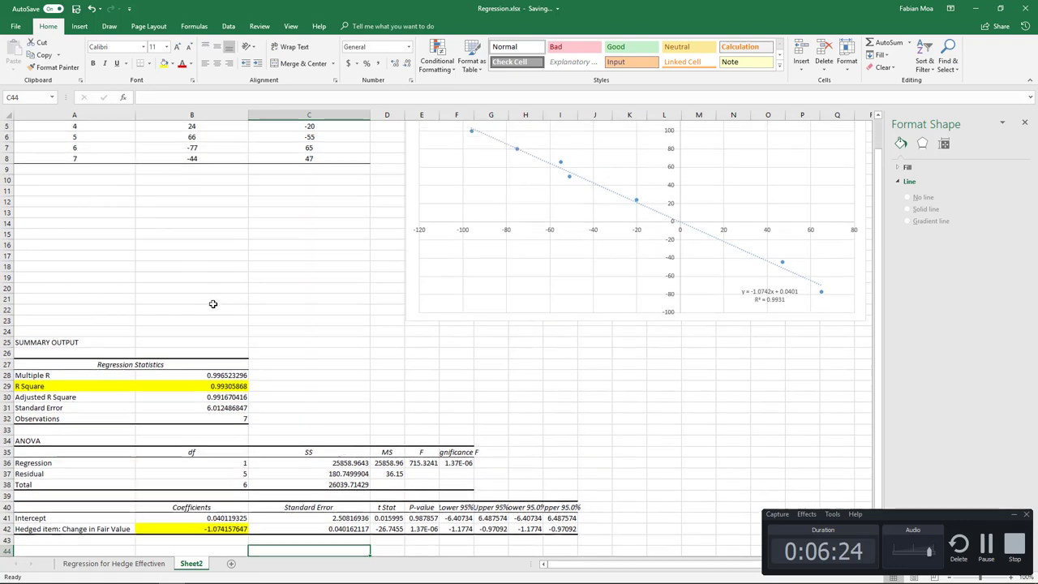
{"action": "scroll", "coordinate": [260, 300], "scroll_direction": "down", "scroll_amount": 1}
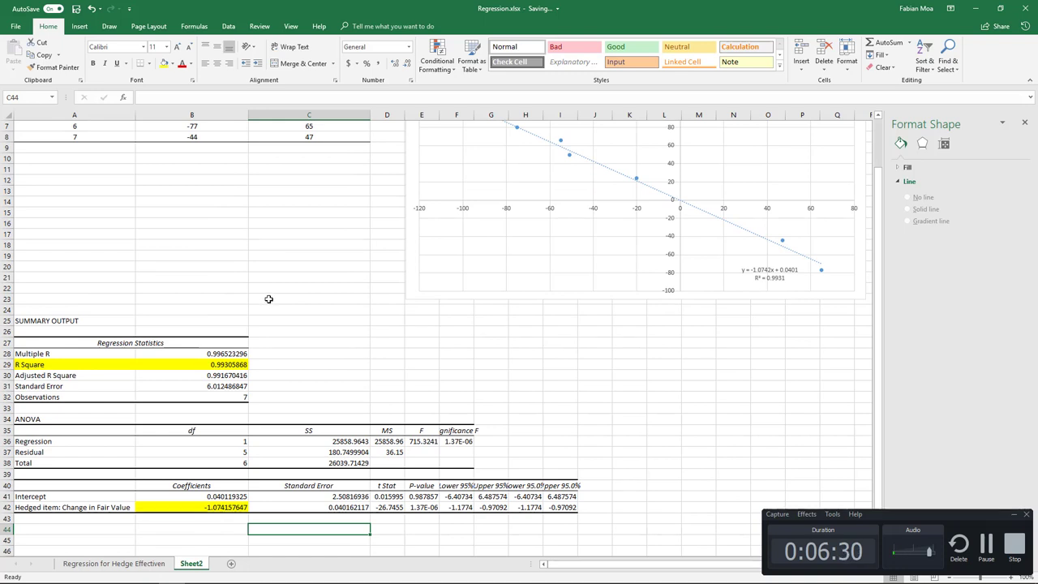
- Examine the highlighted R Square and hedged item coefficient against the source data and the chart's trendline equation
{"action": "left_click", "coordinate": [210, 372]}
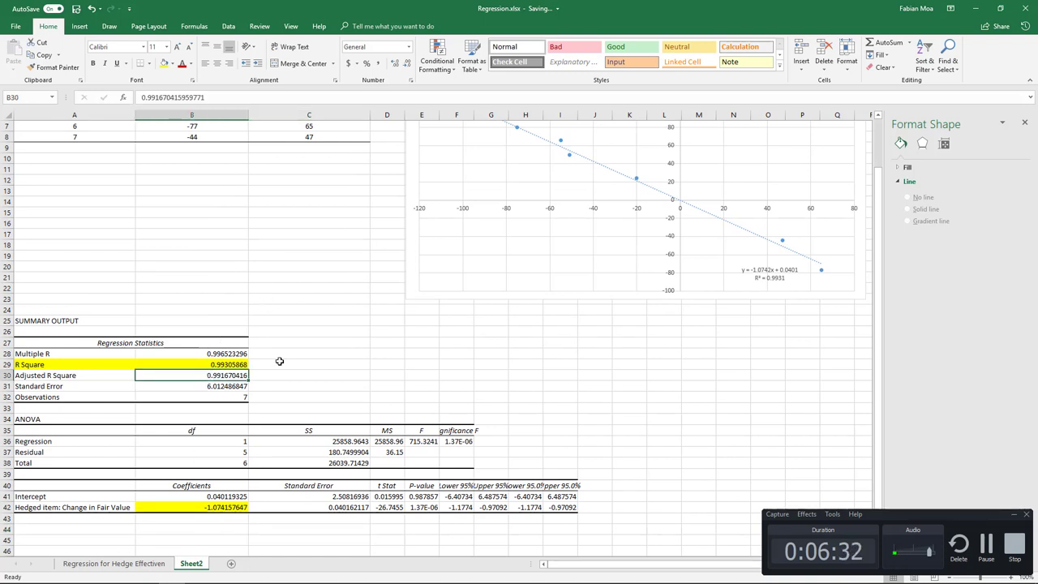
{"action": "left_click", "coordinate": [241, 365]}
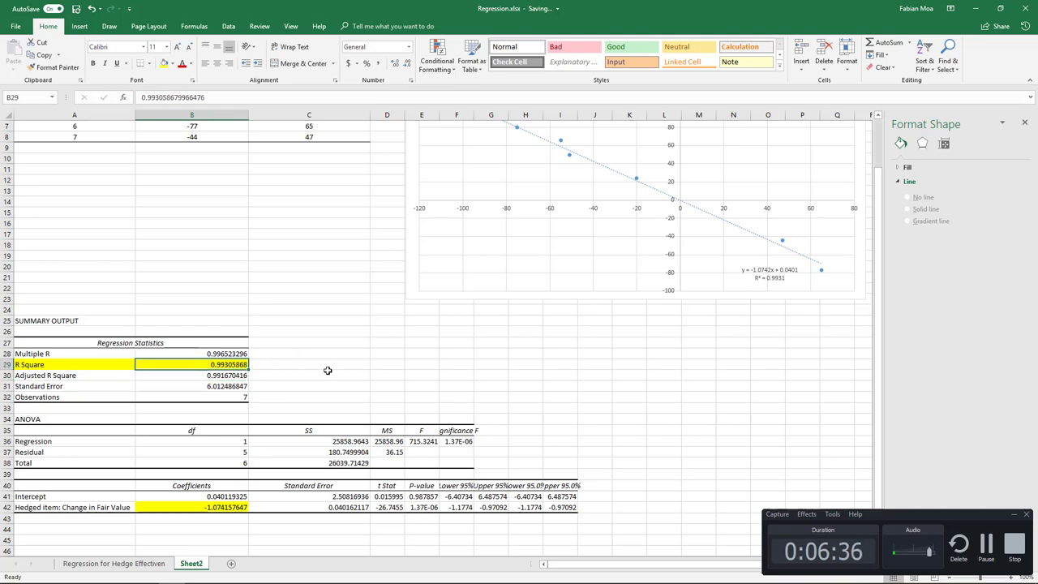
{"action": "scroll", "coordinate": [322, 364], "scroll_direction": "down", "scroll_amount": 1}
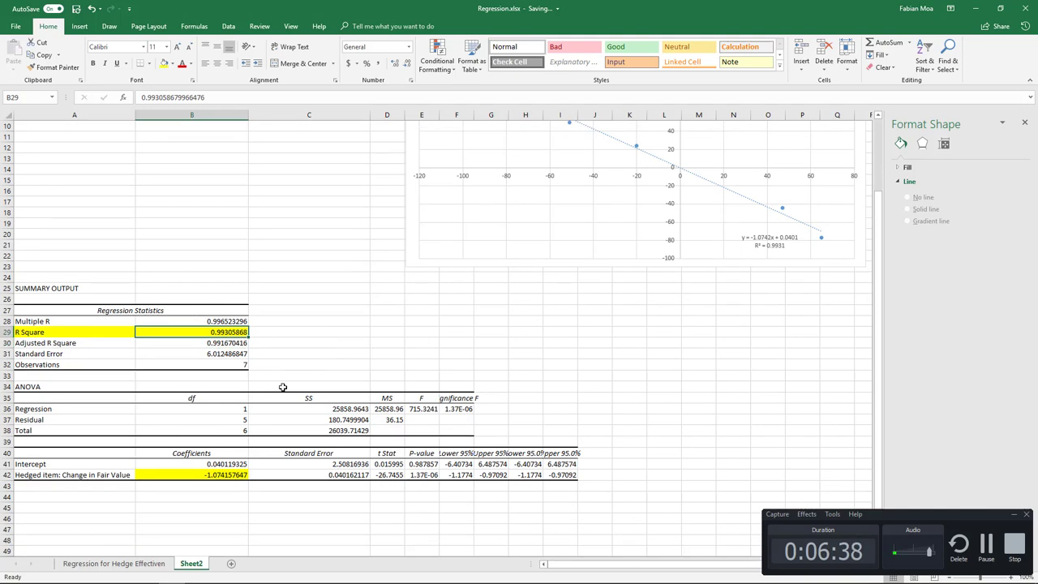
{"action": "left_click", "coordinate": [226, 473]}
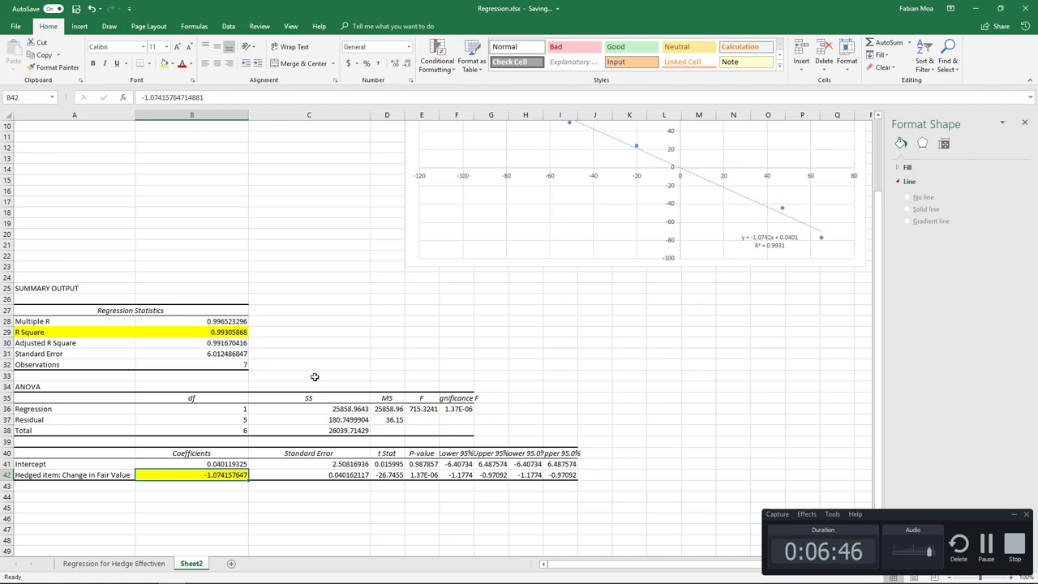
{"action": "scroll", "coordinate": [264, 301], "scroll_direction": "up", "scroll_amount": 3}
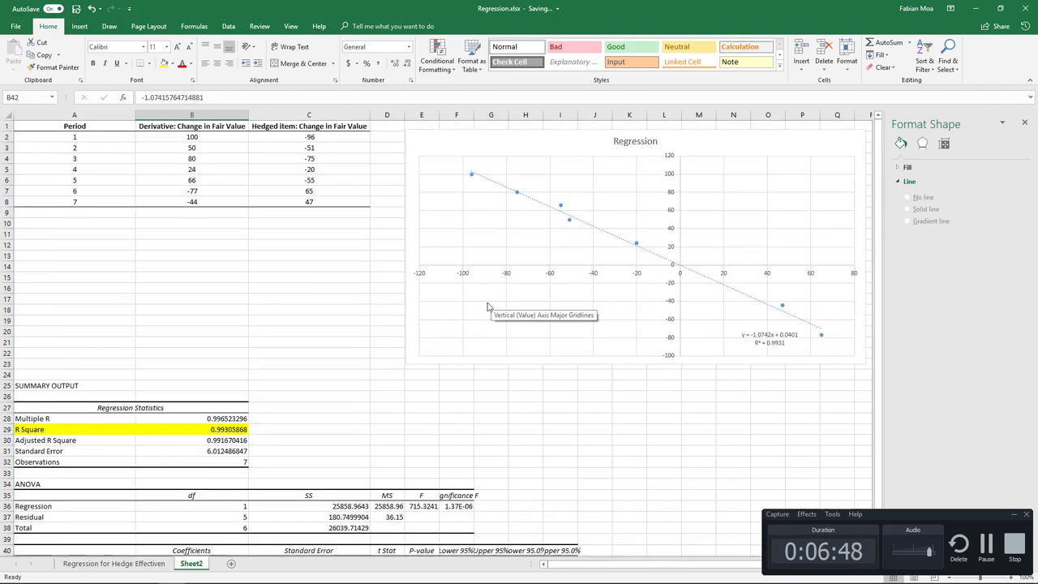